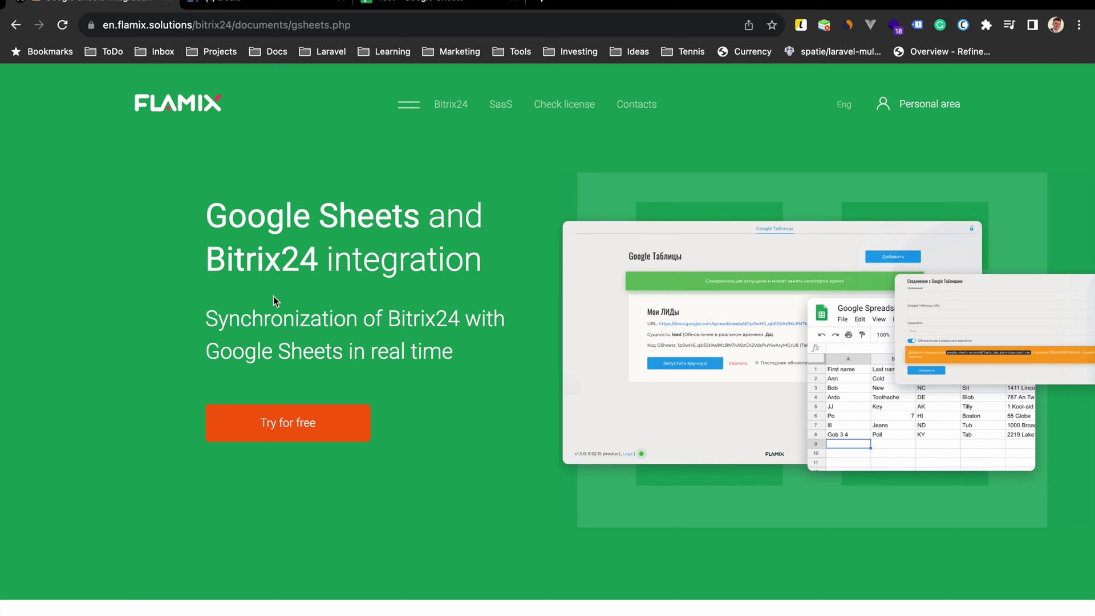
# - Copy the flamix.bitrix24.com portal address and paste it into the Flamix install field
pyautogui.click(328, 428)
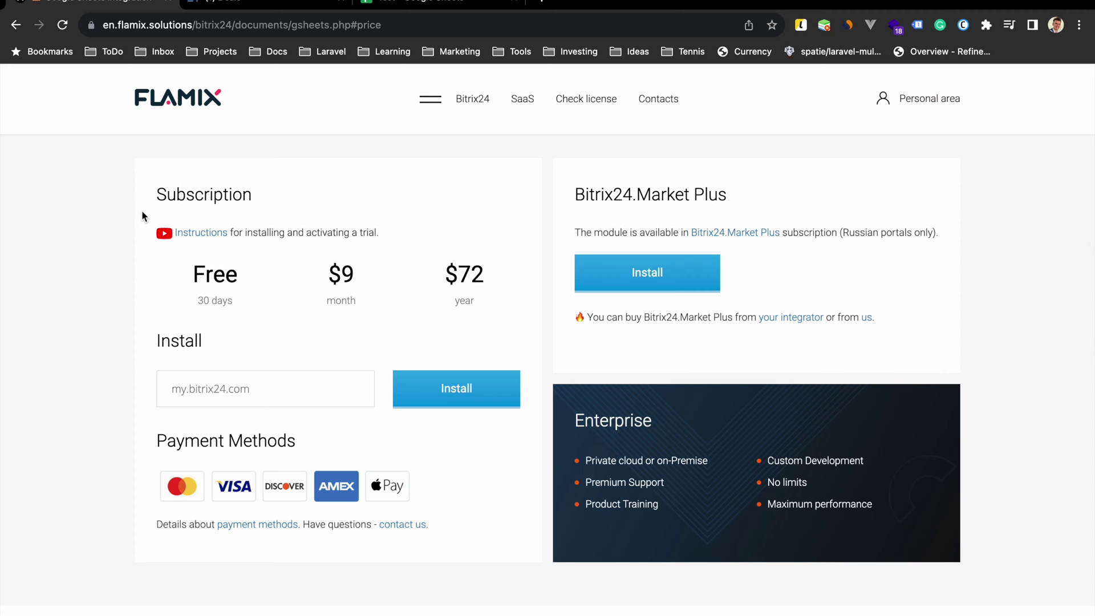
pyautogui.click(257, 7)
pyautogui.click(189, 24)
pyautogui.rightClick(111, 25)
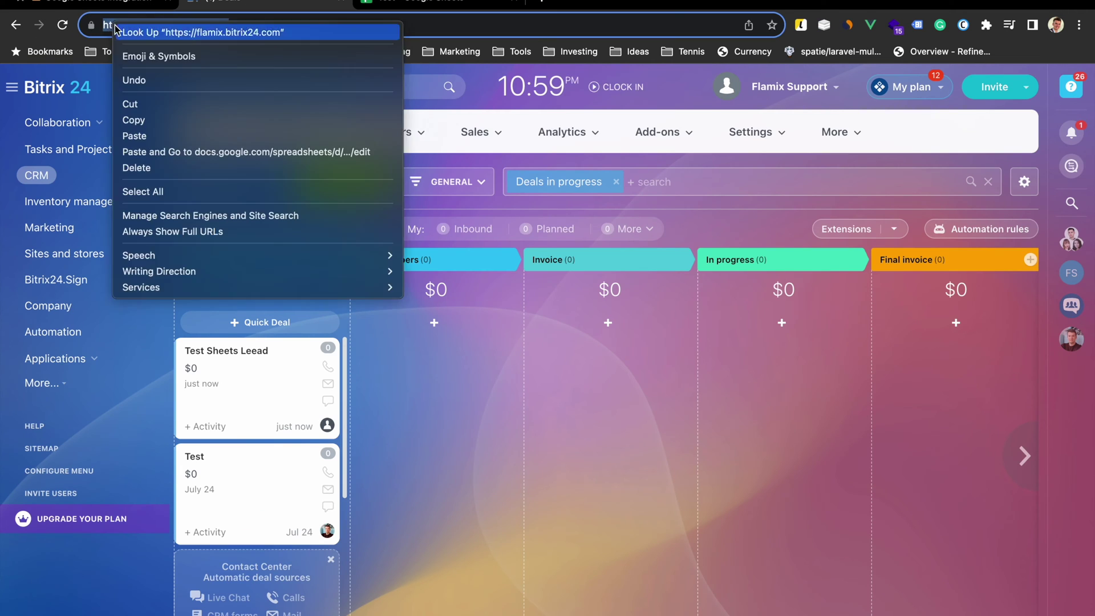
pyautogui.click(158, 122)
pyautogui.click(105, 5)
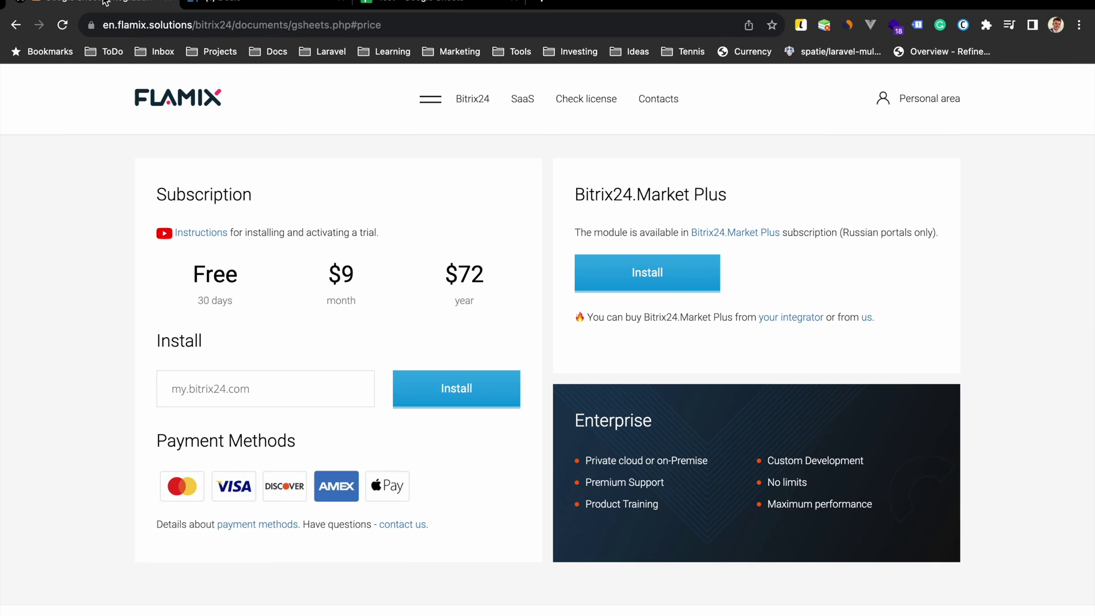
pyautogui.rightClick(272, 393)
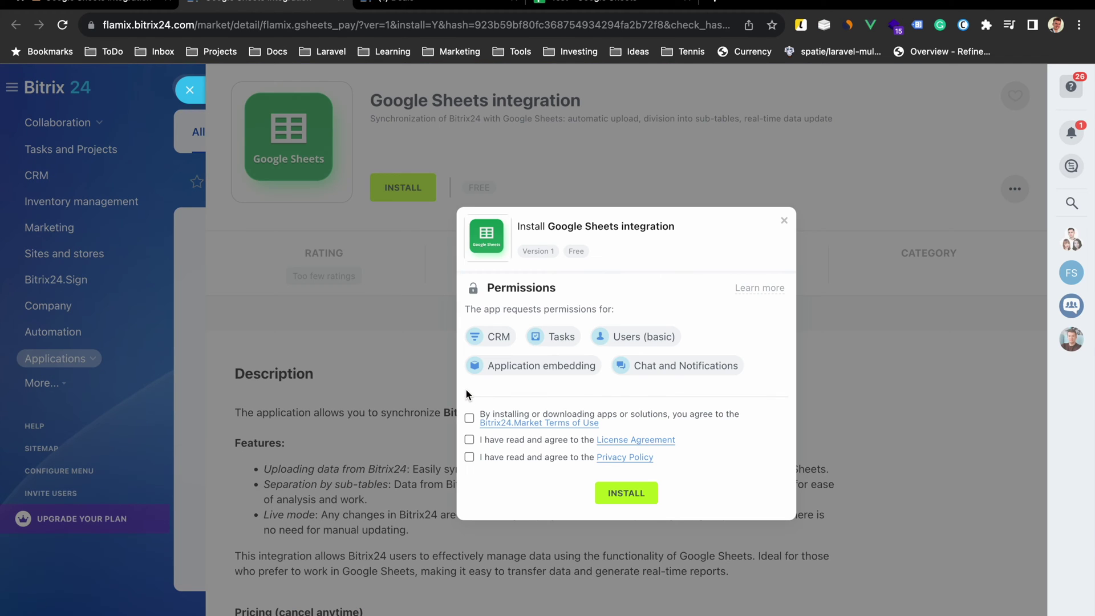
# - Accept the Terms of Use, License Agreement and Privacy Policy, install the app and open it
pyautogui.click(469, 418)
pyautogui.click(469, 439)
pyautogui.click(469, 456)
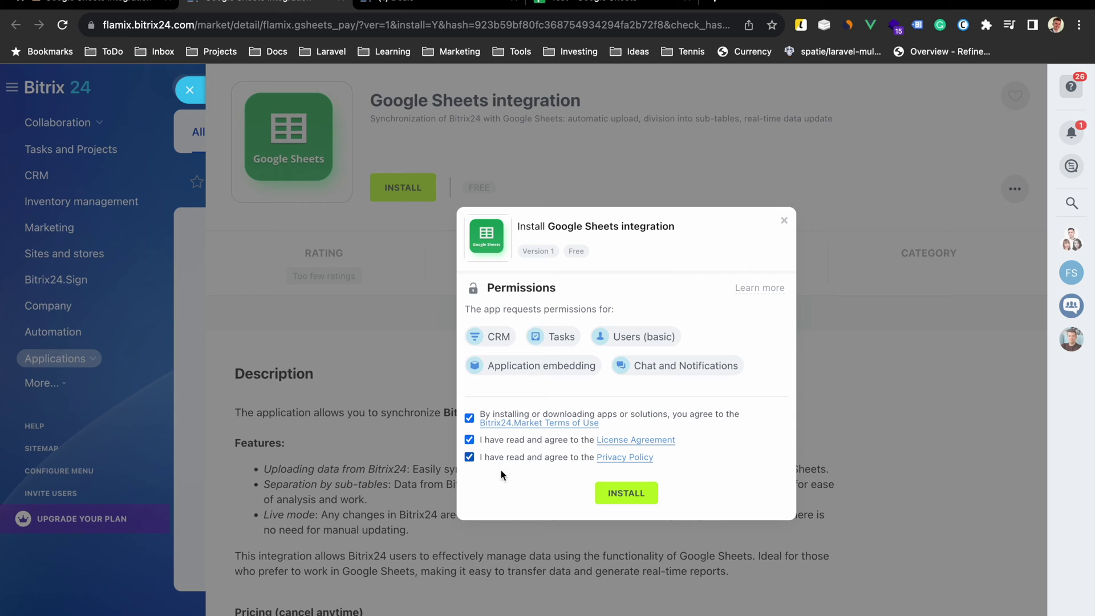
pyautogui.click(626, 494)
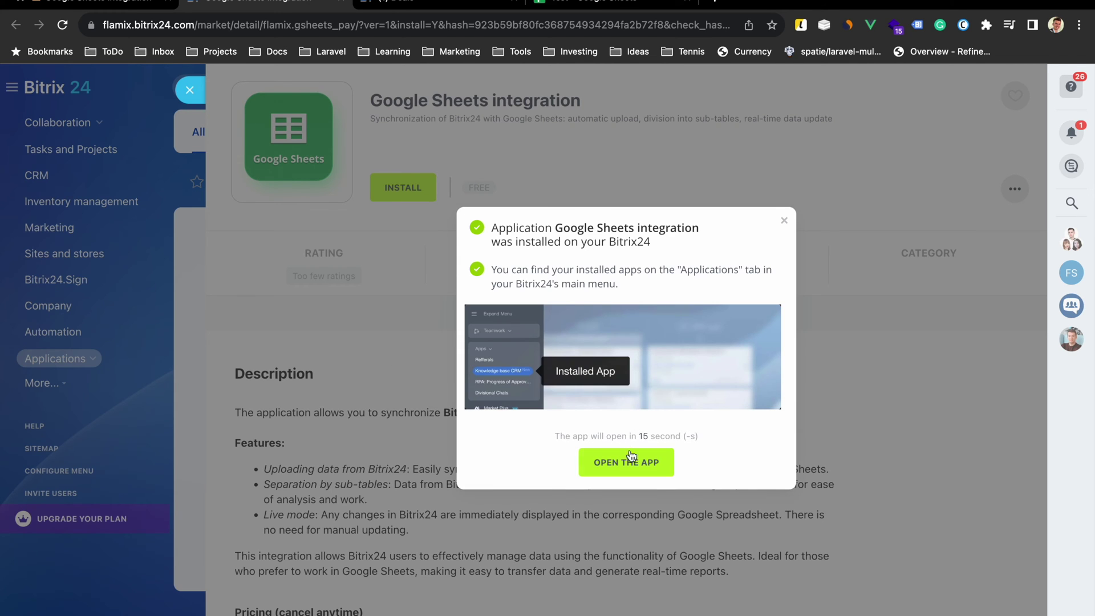
pyautogui.click(626, 462)
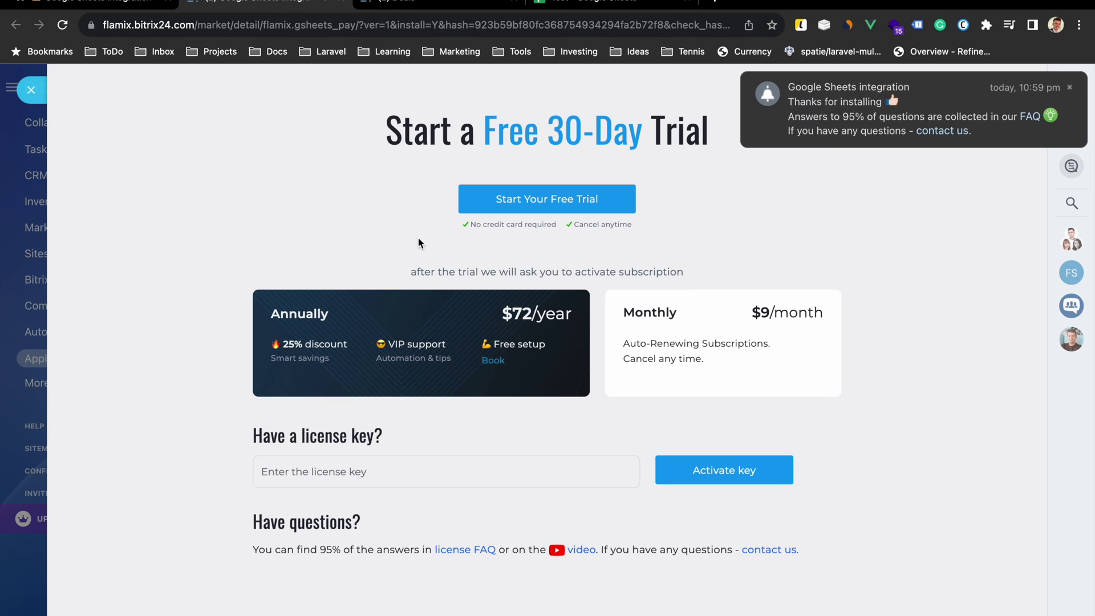
# - Start the free 30-day trial with your e-mail and existing account password
pyautogui.click(523, 206)
pyautogui.click(404, 353)
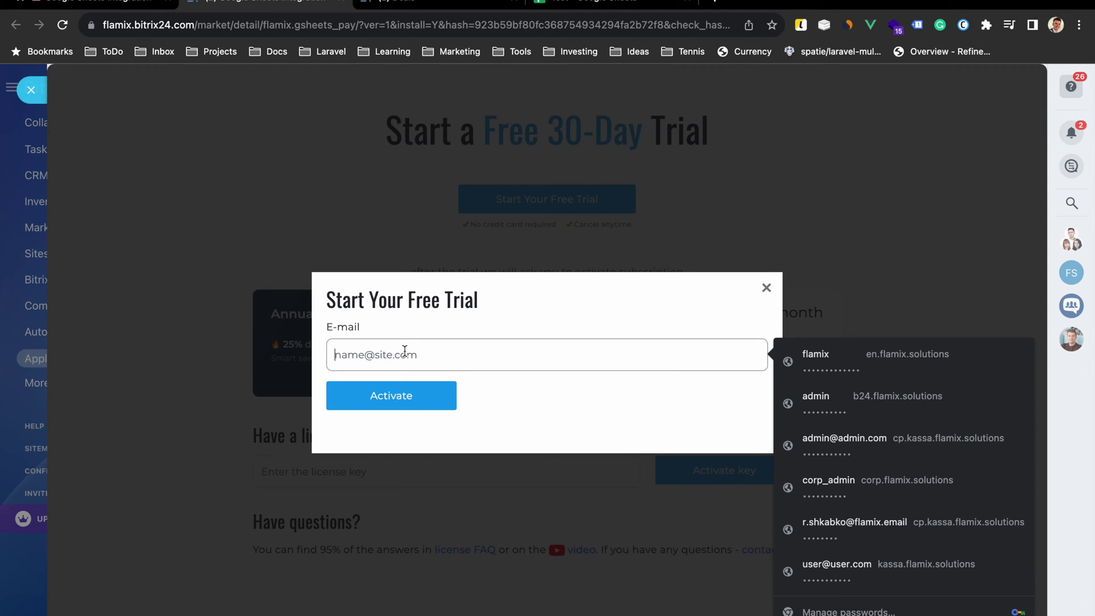
pyautogui.write('myrealemail@gmail')
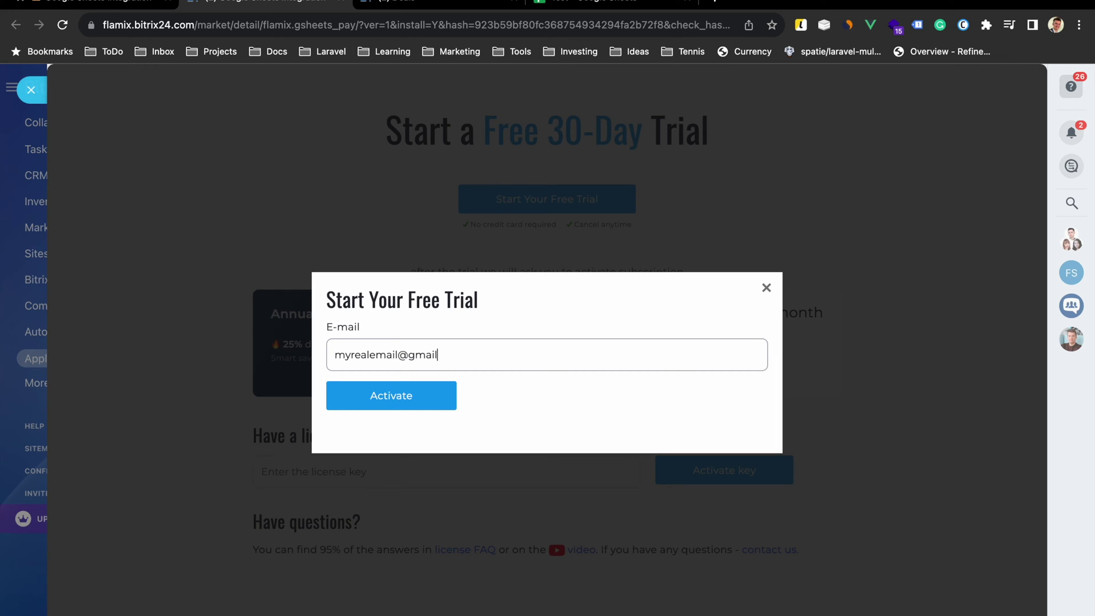
pyautogui.write('om')
pyautogui.click(391, 395)
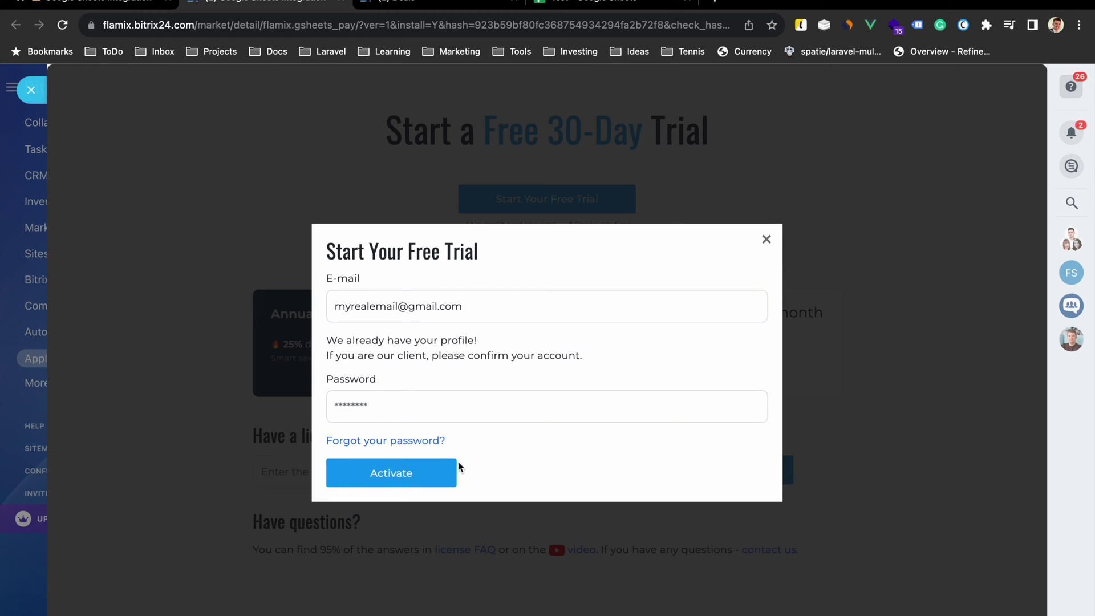
pyautogui.write('1')
pyautogui.click(391, 473)
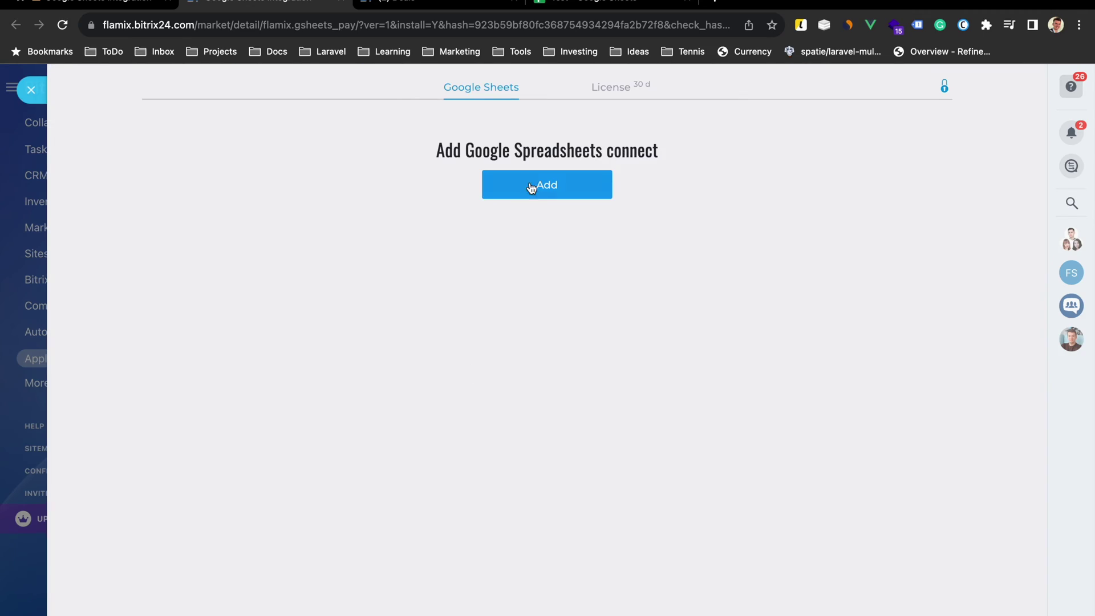
# - Add a connection named 'All my leads' and select the service account e-mail to copy
pyautogui.click(537, 190)
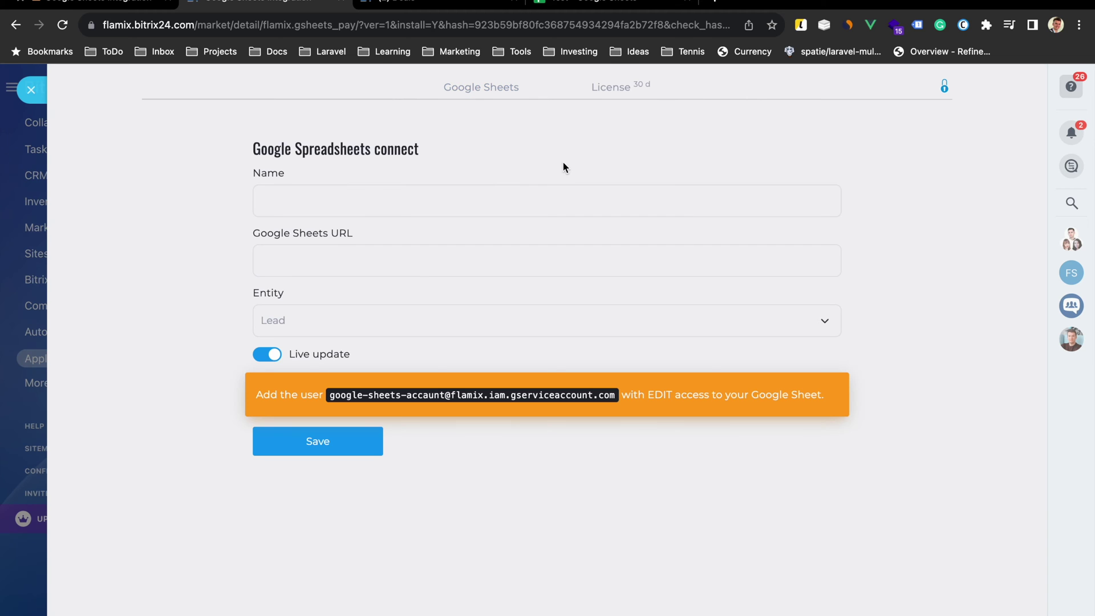
pyautogui.click(348, 195)
pyautogui.click(341, 201)
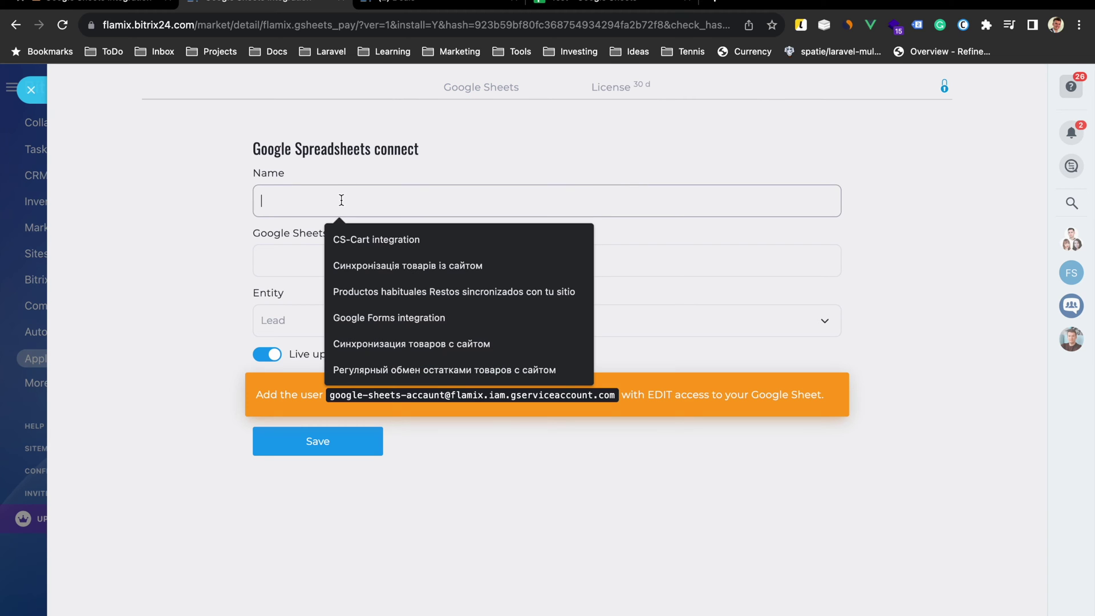
pyautogui.write('All my leads')
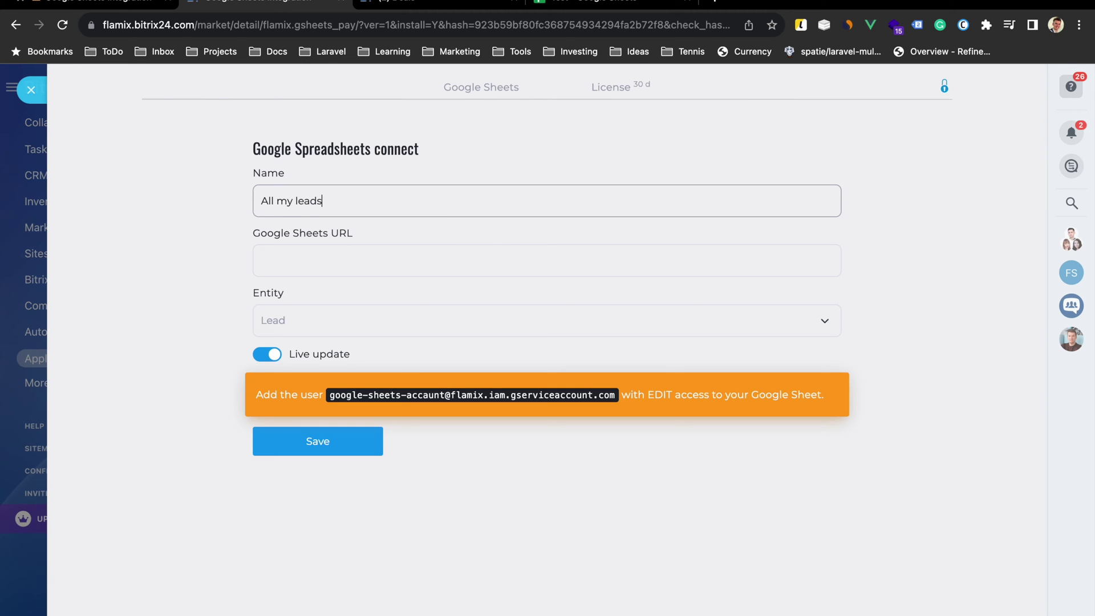
pyautogui.click(331, 396)
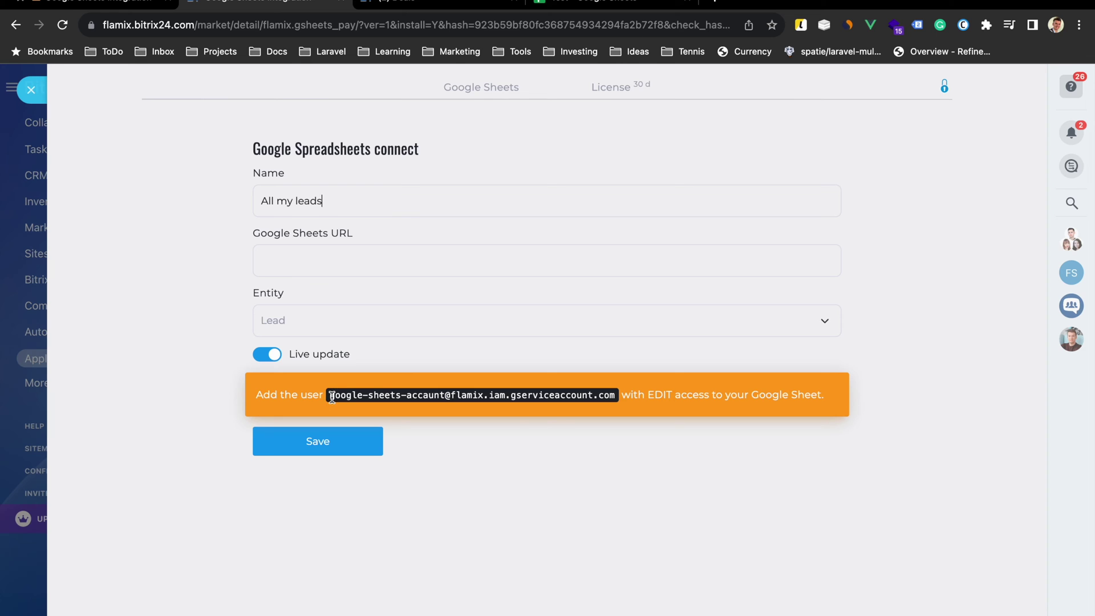
pyautogui.moveTo(330, 395); pyautogui.dragTo(616, 396)
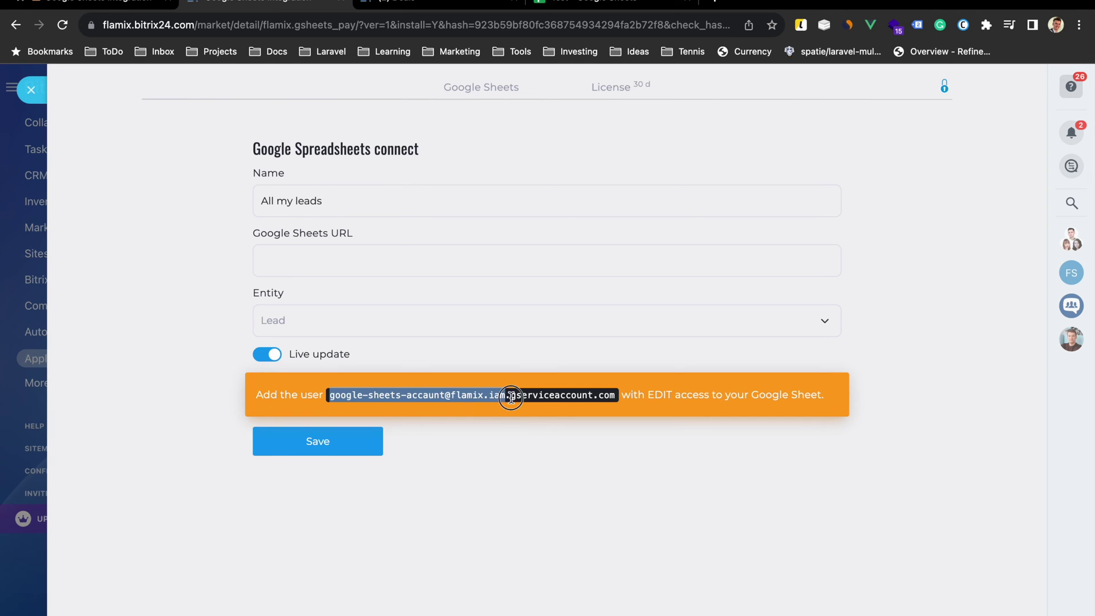
pyautogui.rightClick(590, 395)
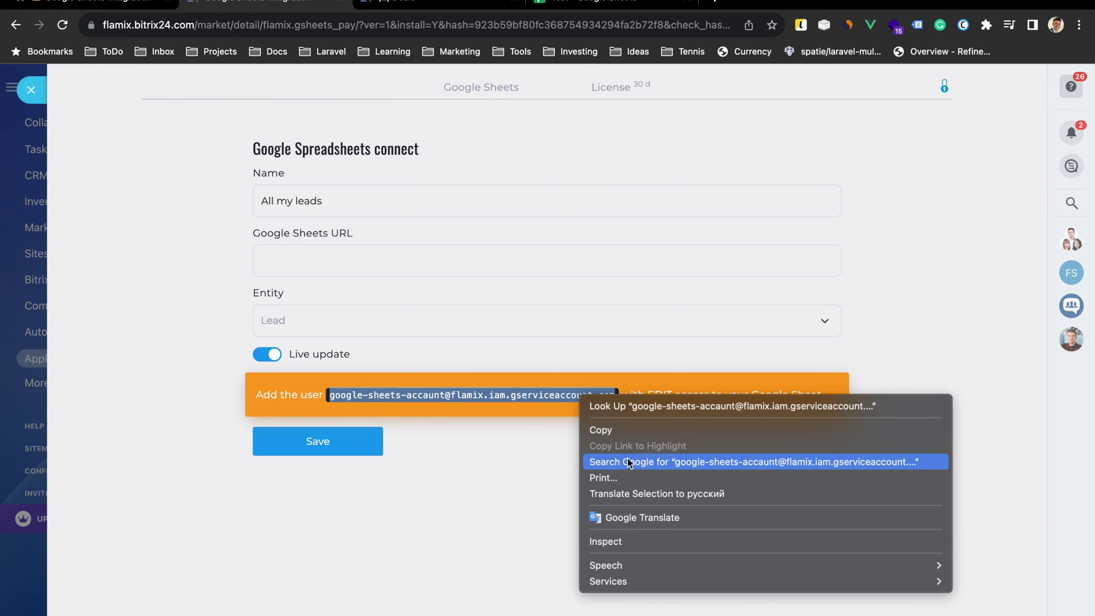
# - Share the Test spreadsheet with the copied service account e-mail as Editor
pyautogui.click(620, 431)
pyautogui.click(590, 10)
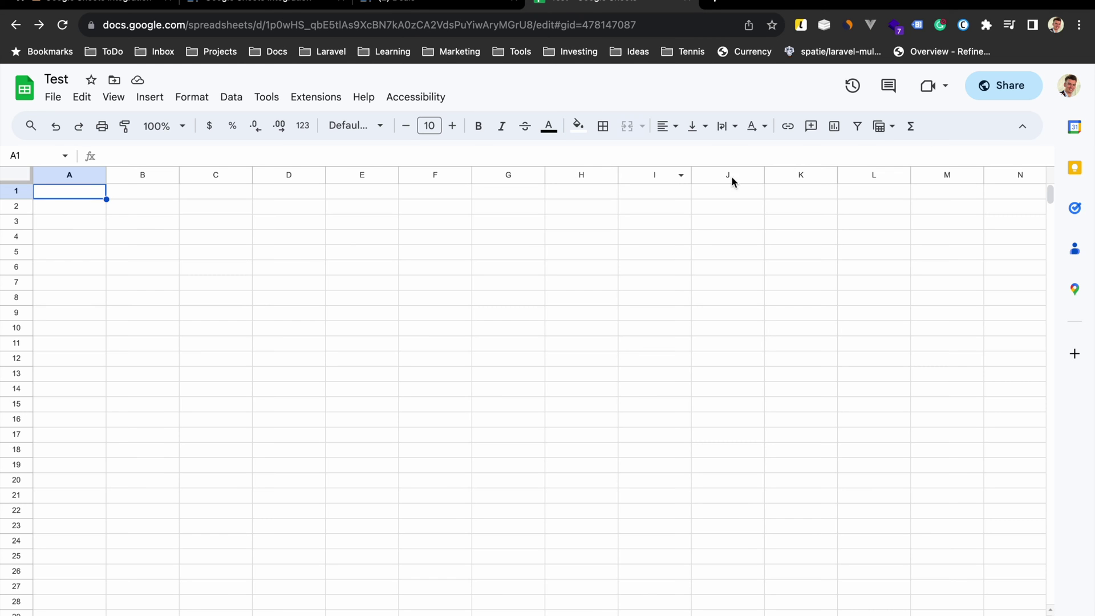
pyautogui.click(1000, 86)
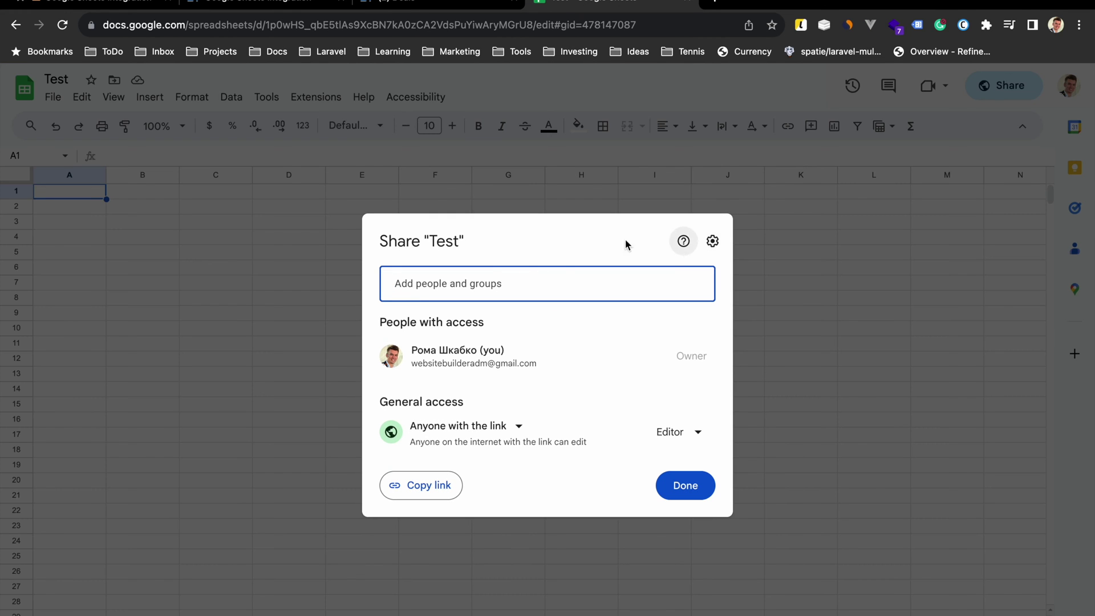
pyautogui.rightClick(430, 284)
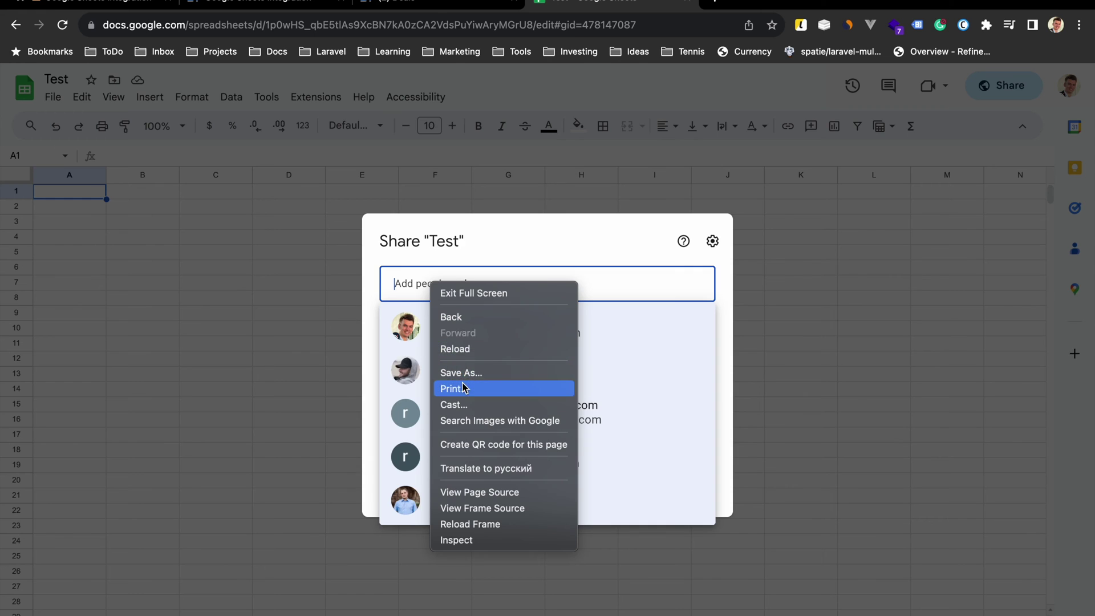
pyautogui.press('Escape')
pyautogui.press('super+v')
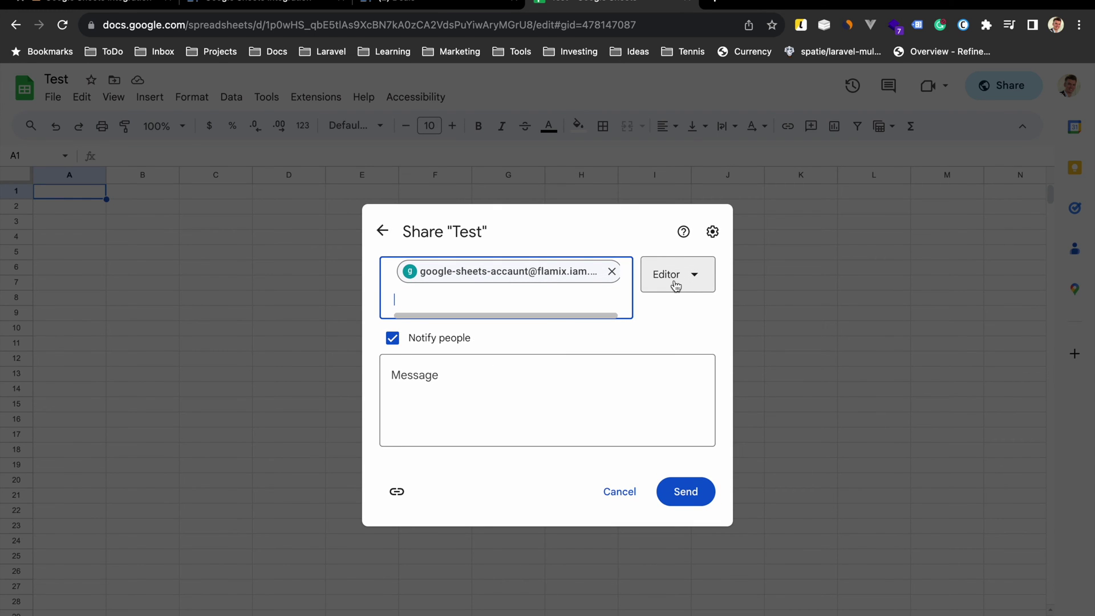
pyautogui.click(685, 492)
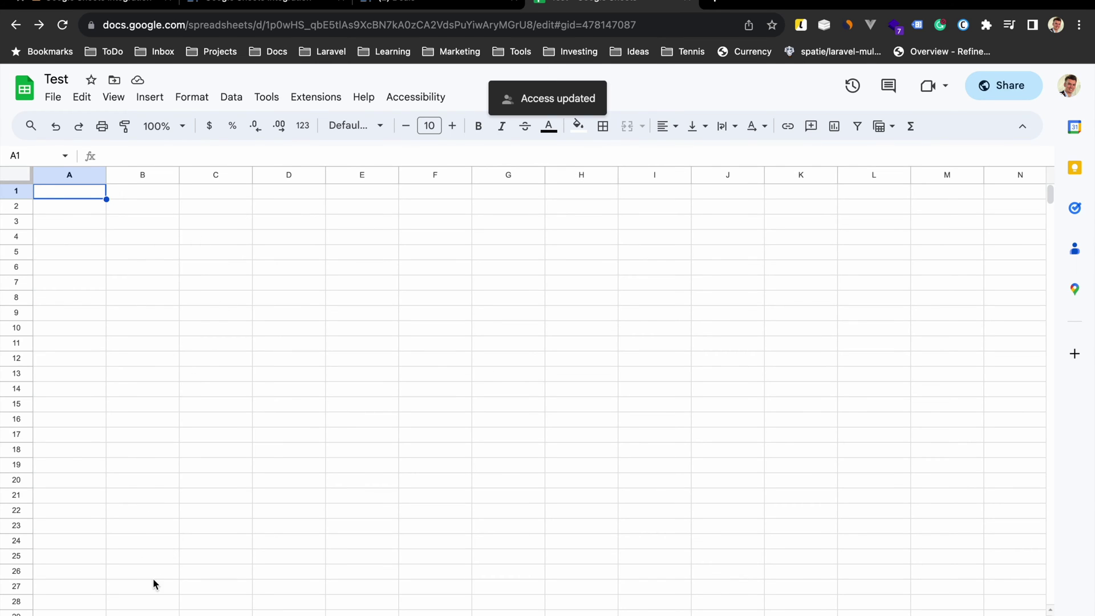
# - Copy the Test spreadsheet's web address
pyautogui.hotkey('shift', 'F11')
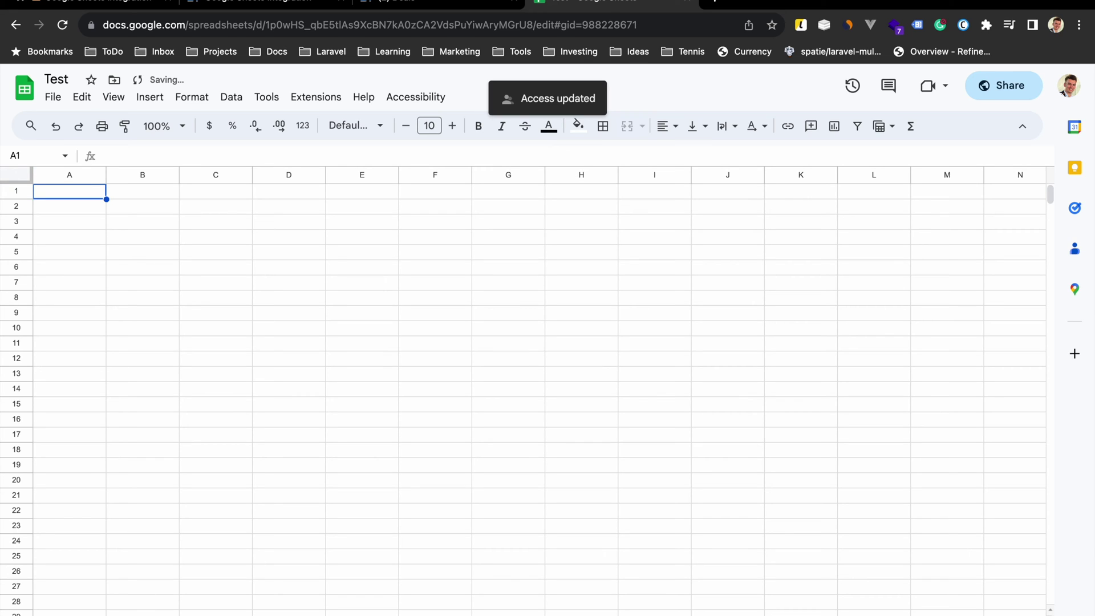
pyautogui.click(238, 428)
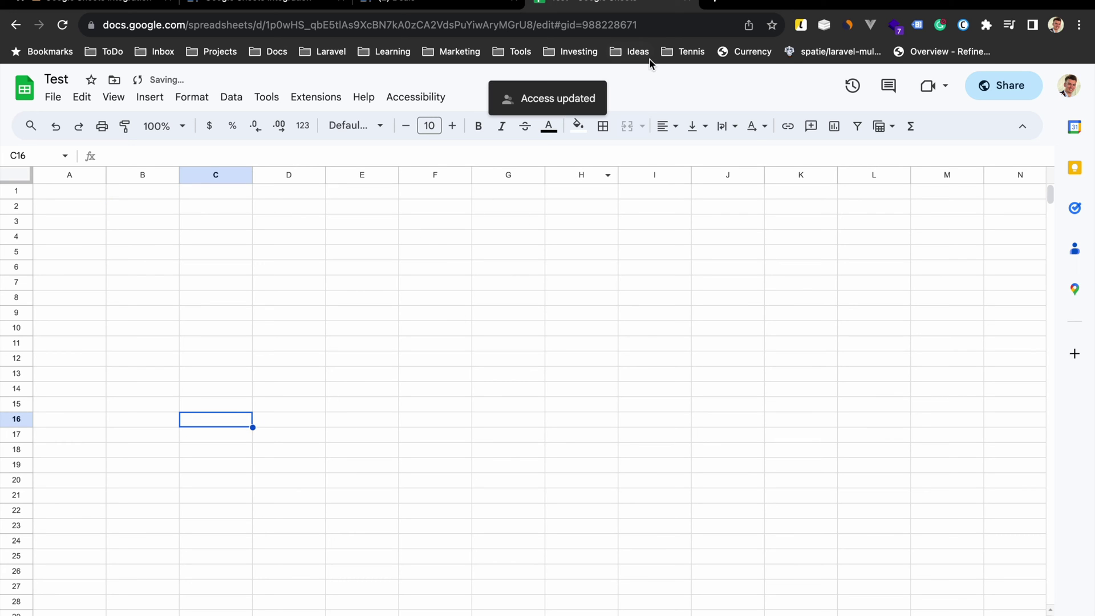
pyautogui.click(652, 25)
pyautogui.rightClick(655, 24)
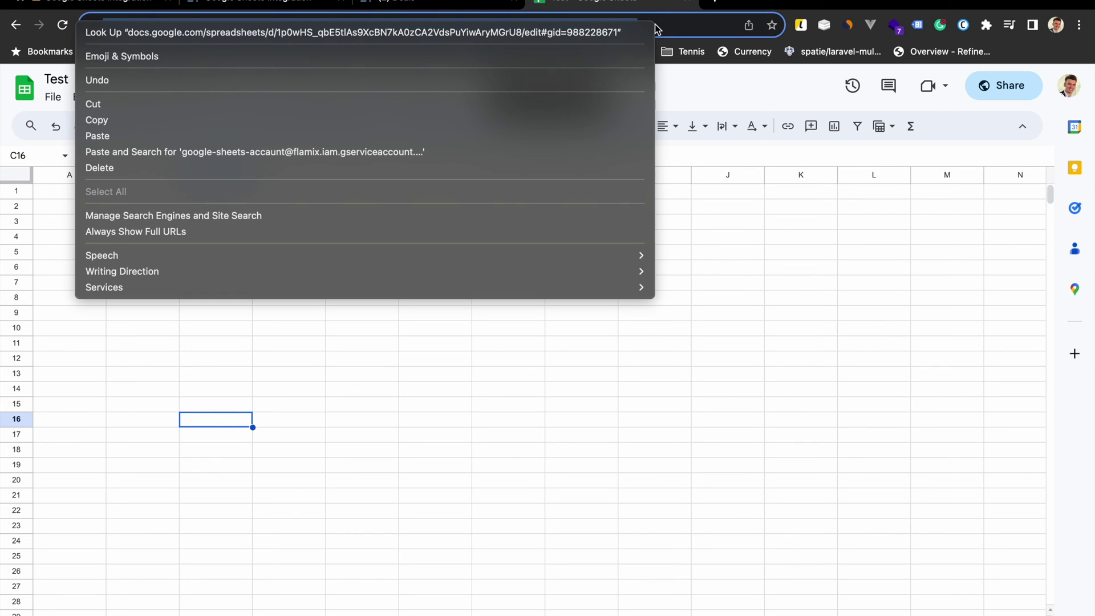
pyautogui.click(137, 120)
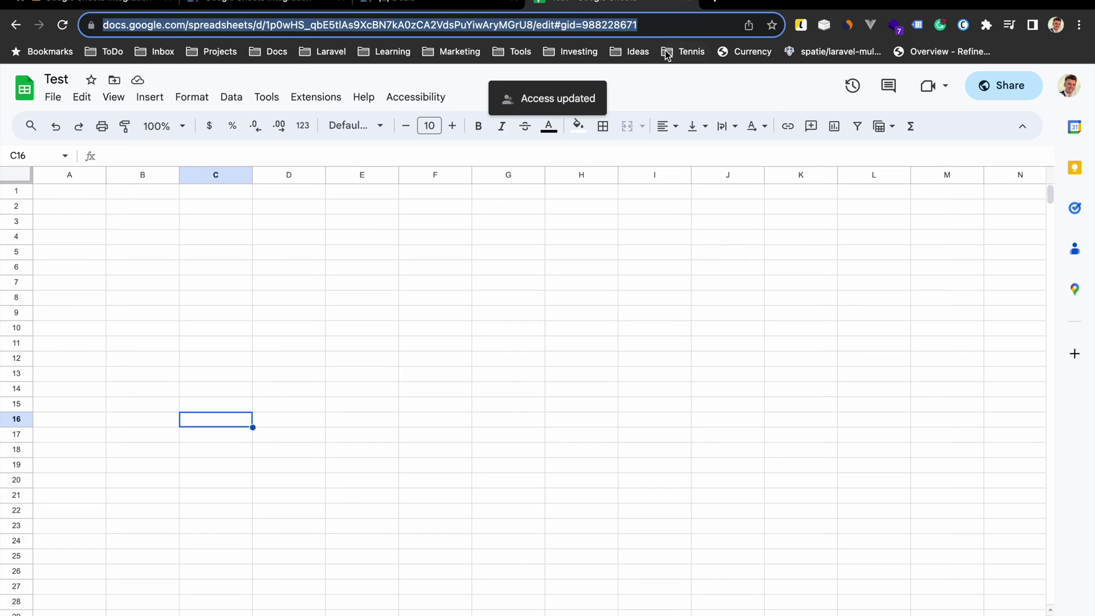
# - Paste the sheet URL into the connector form, keep Lead as entity, and save
pyautogui.click(243, 4)
pyautogui.click(296, 261)
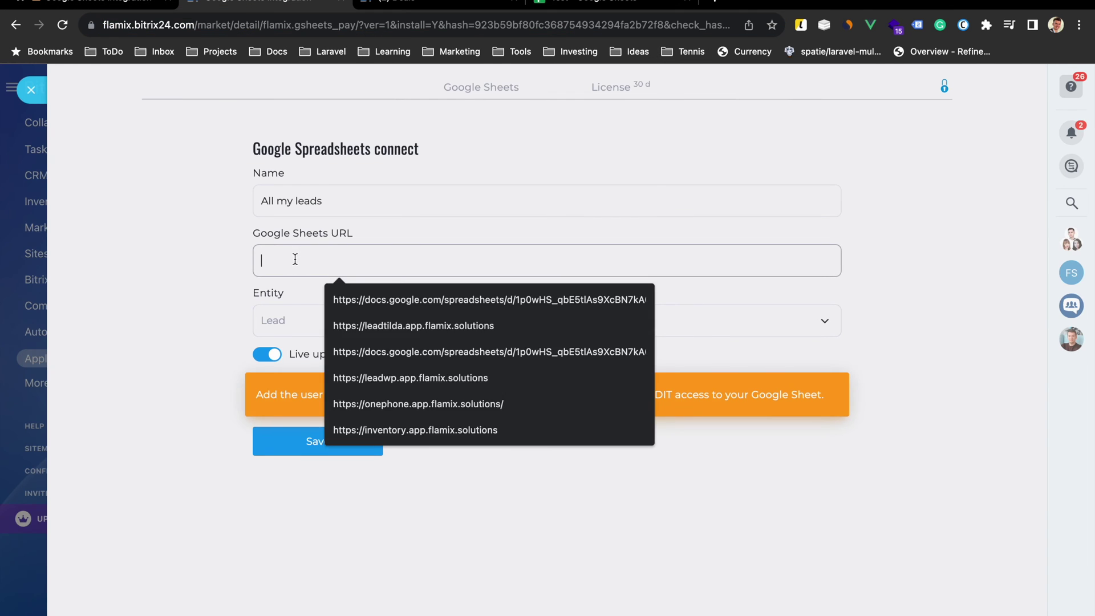
pyautogui.rightClick(288, 257)
pyautogui.click(312, 365)
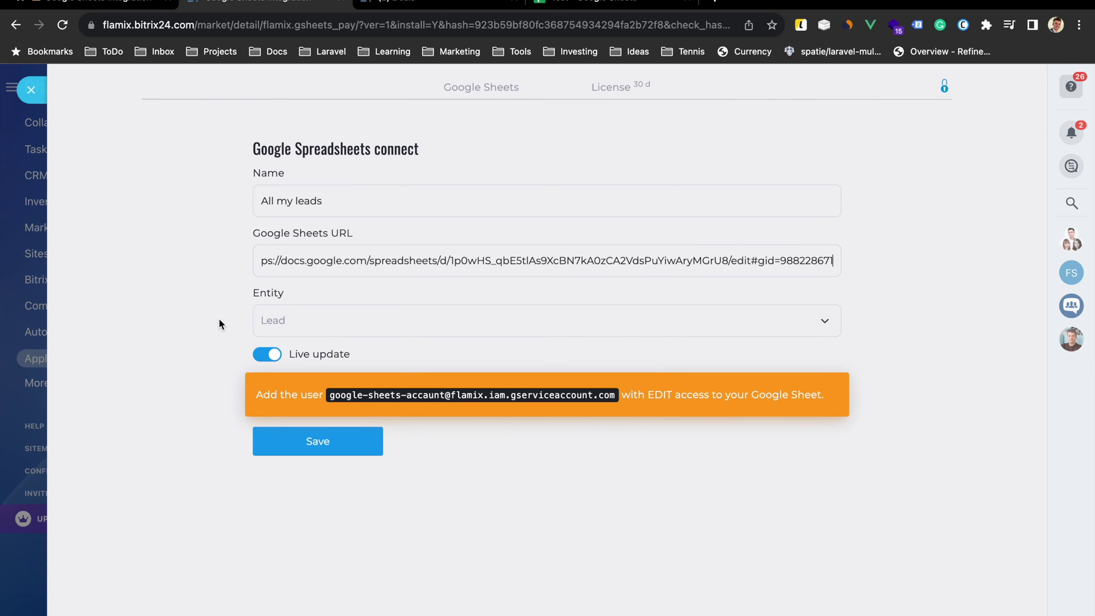
pyautogui.click(287, 320)
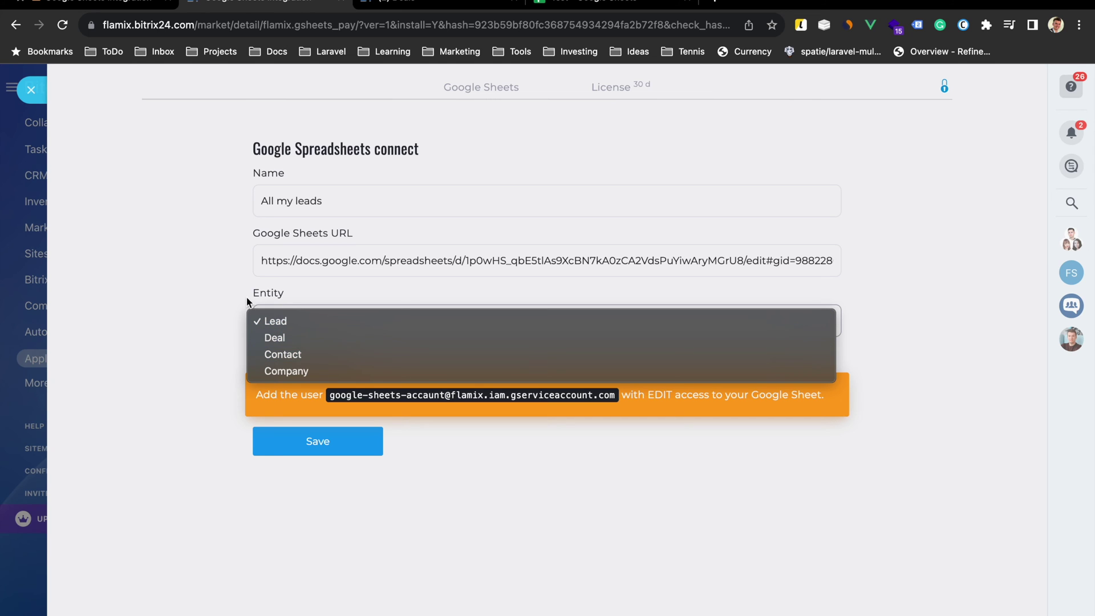
pyautogui.click(193, 286)
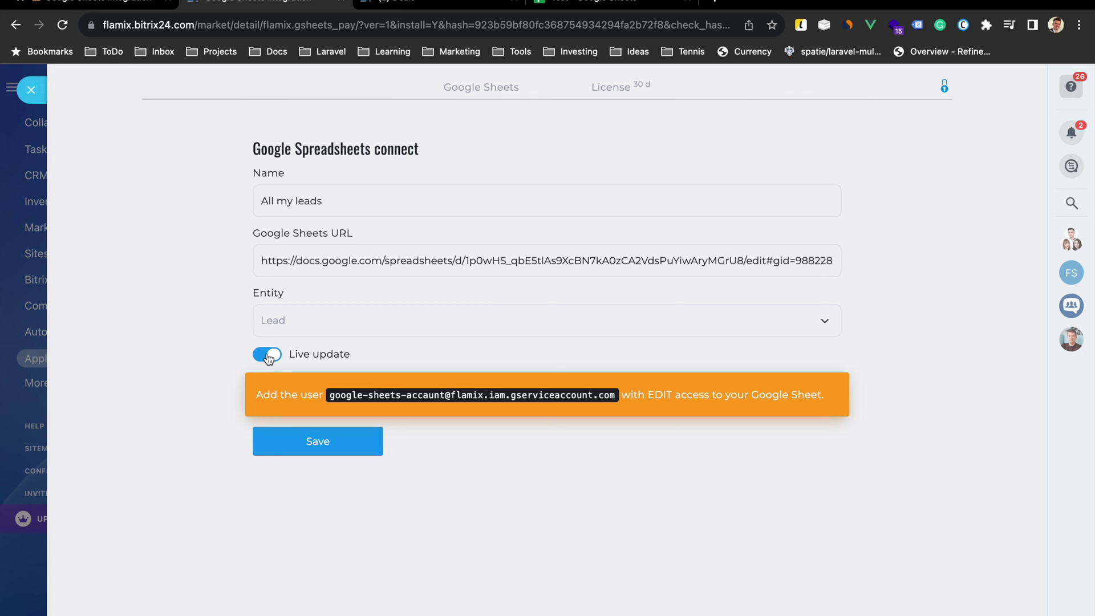
pyautogui.click(318, 441)
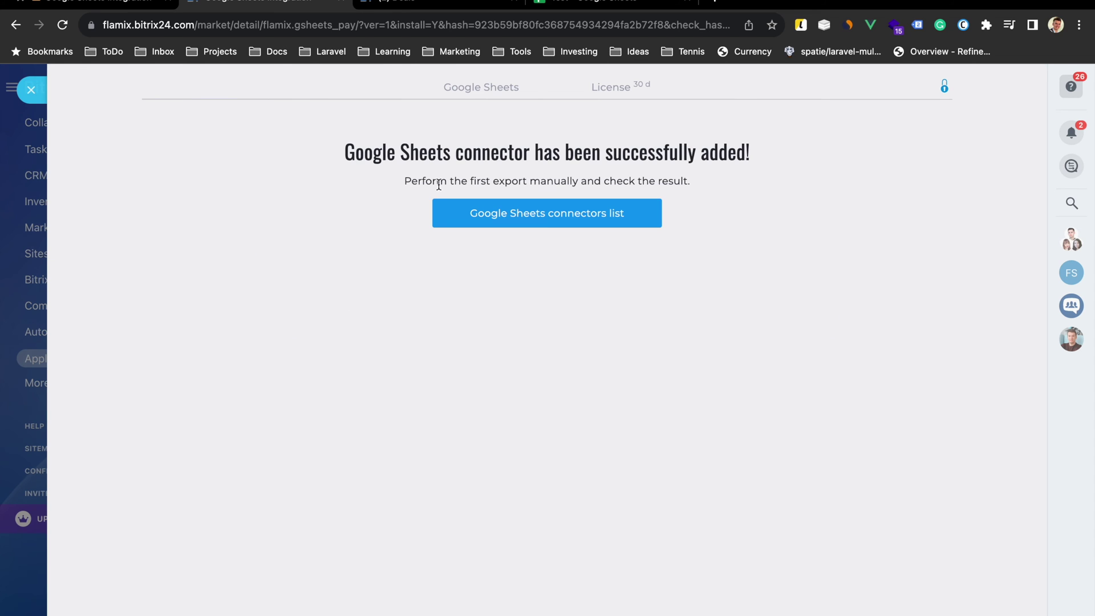
# - Run the All my leads connector manually from the Google Sheets connectors list
pyautogui.click(541, 214)
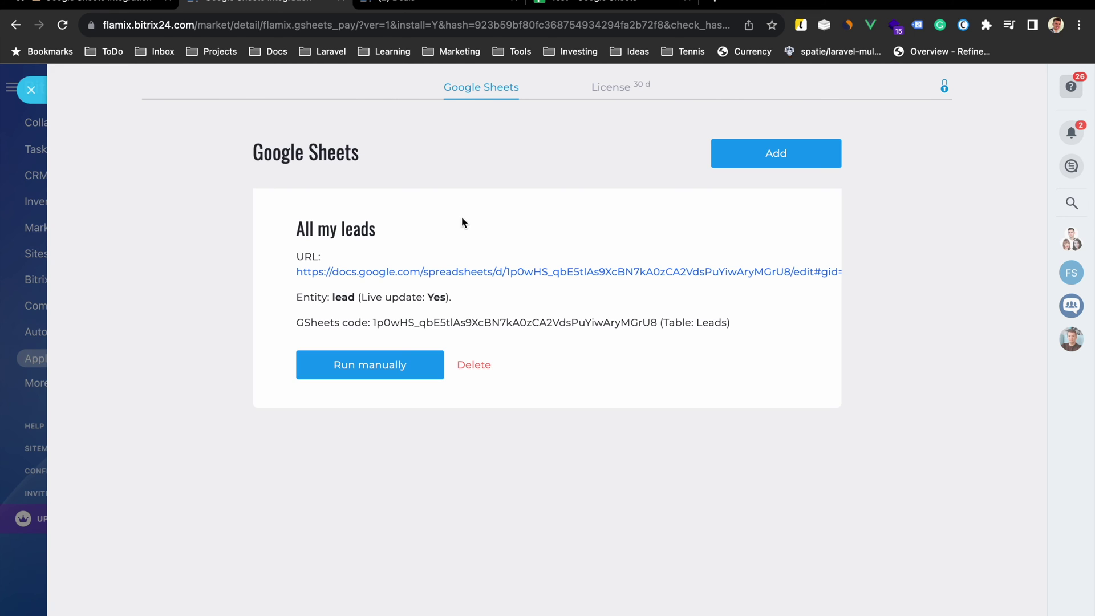
pyautogui.click(363, 367)
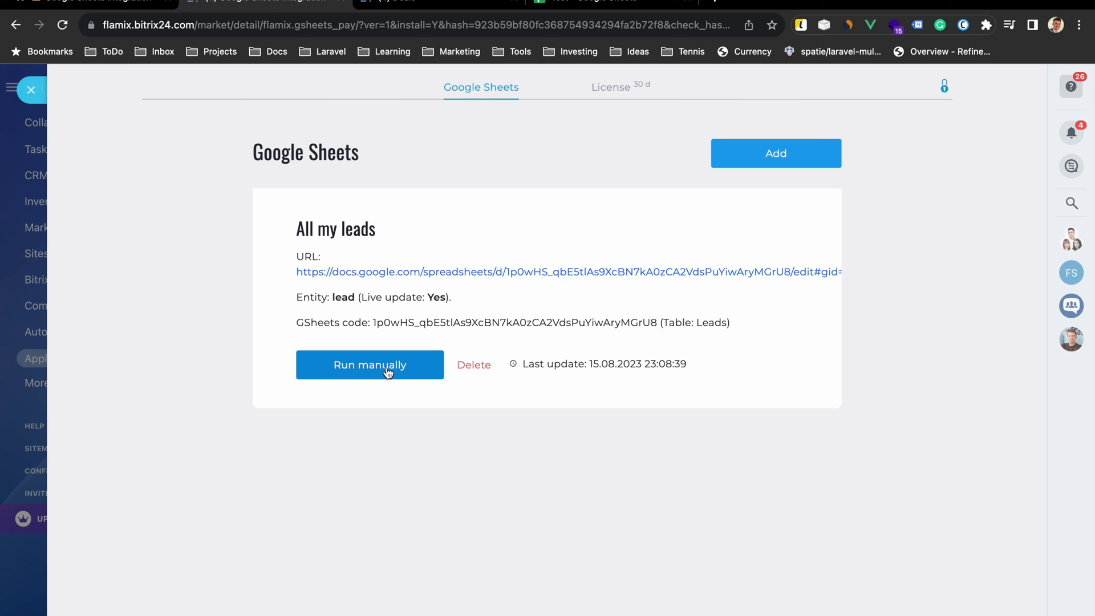
pyautogui.click(387, 368)
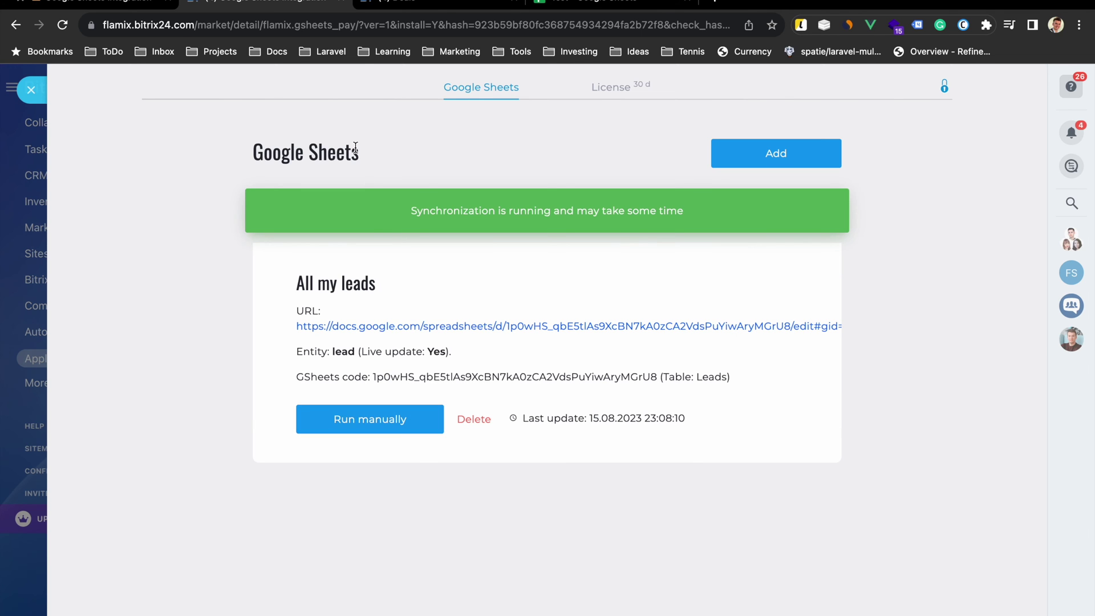
pyautogui.moveTo(397, 209); pyautogui.dragTo(684, 210)
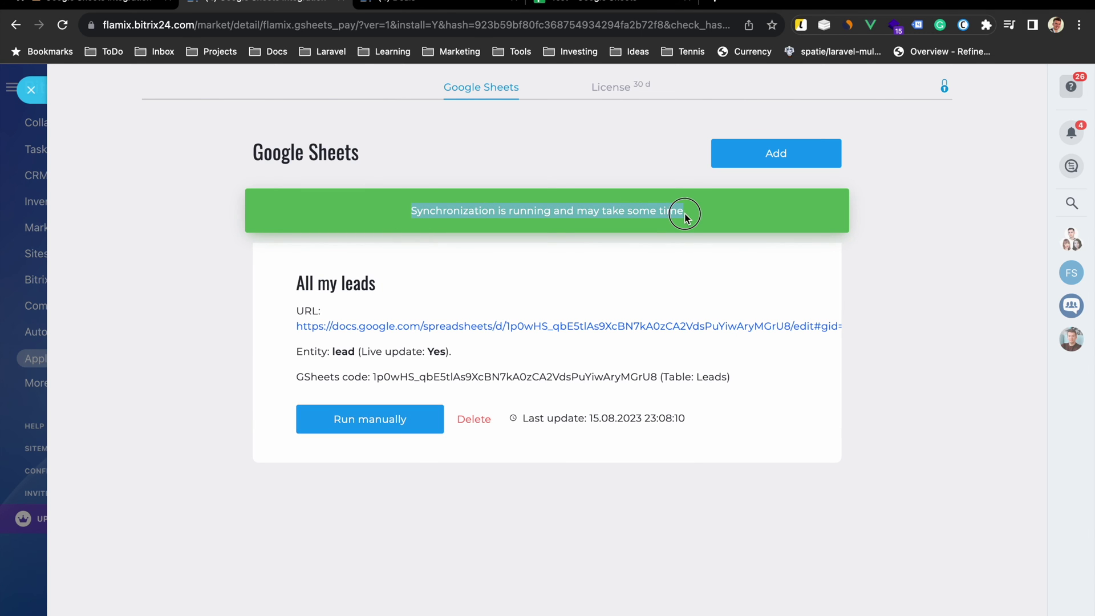
pyautogui.click(563, 210)
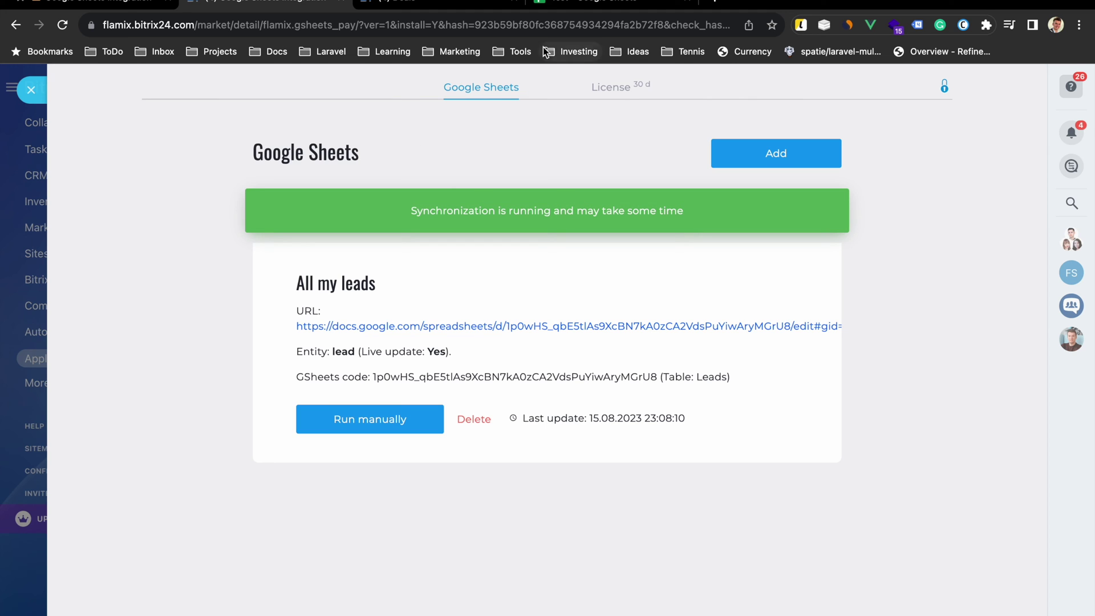
pyautogui.click(575, 6)
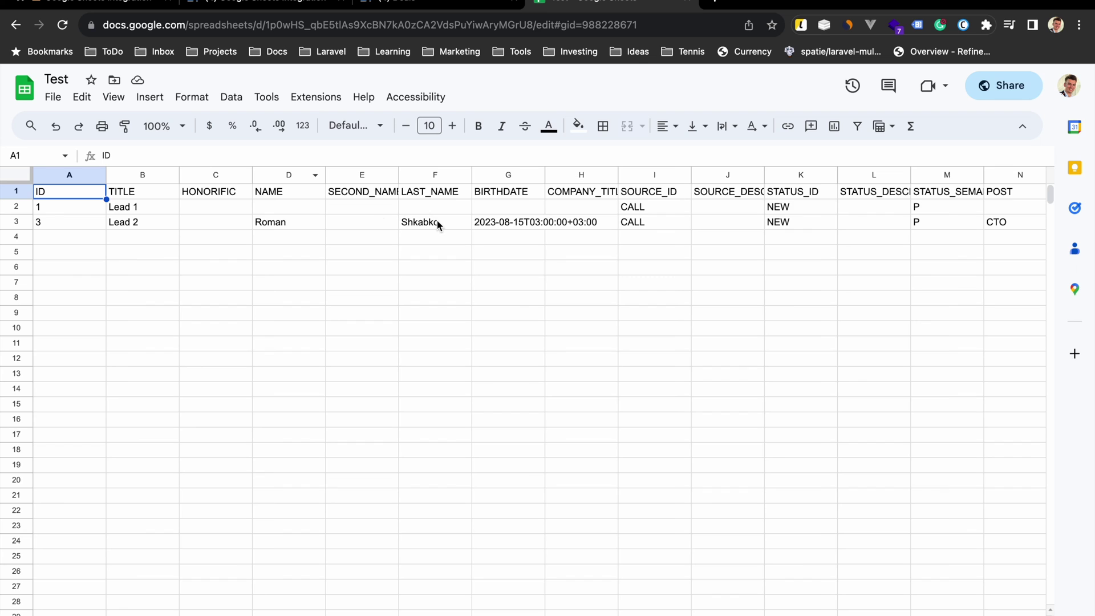
pyautogui.hscroll(5, 437, 220)
pyautogui.hscroll(-5, 436, 220)
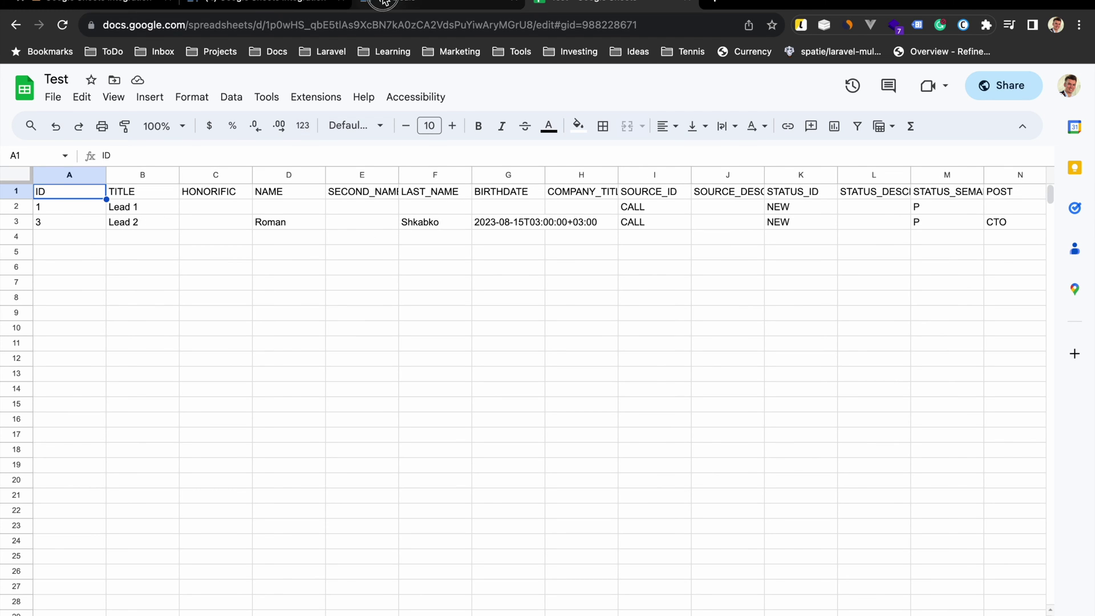
# - Return to Bitrix24 and open the CRM Leads kanban board
pyautogui.click(382, 6)
pyautogui.click(206, 132)
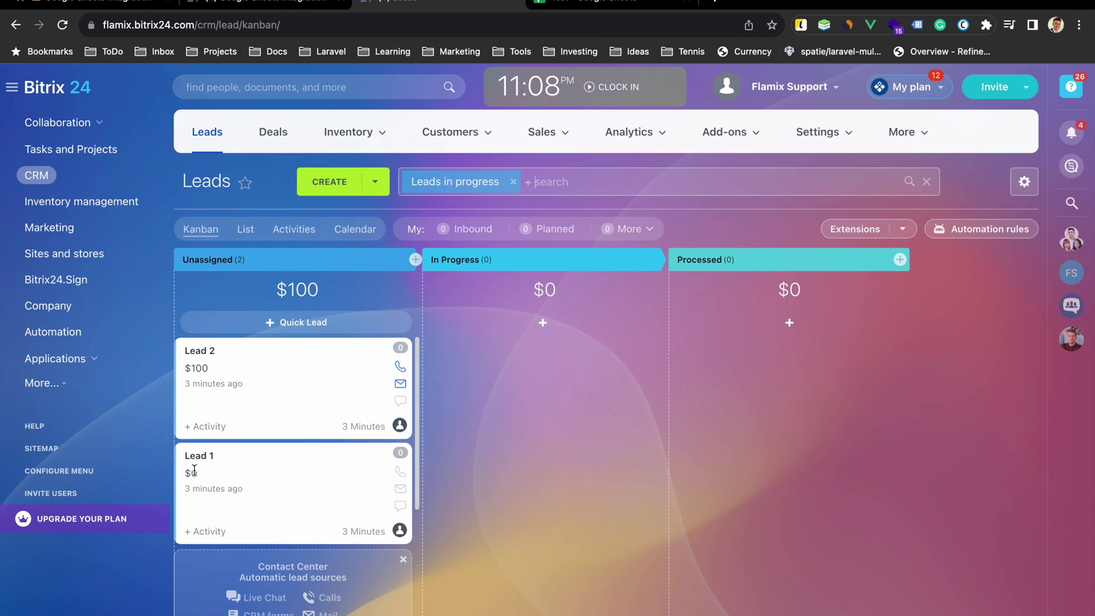
# - Change Lead 1's title to 'New Lead Title' and its amount to 777
pyautogui.click(199, 456)
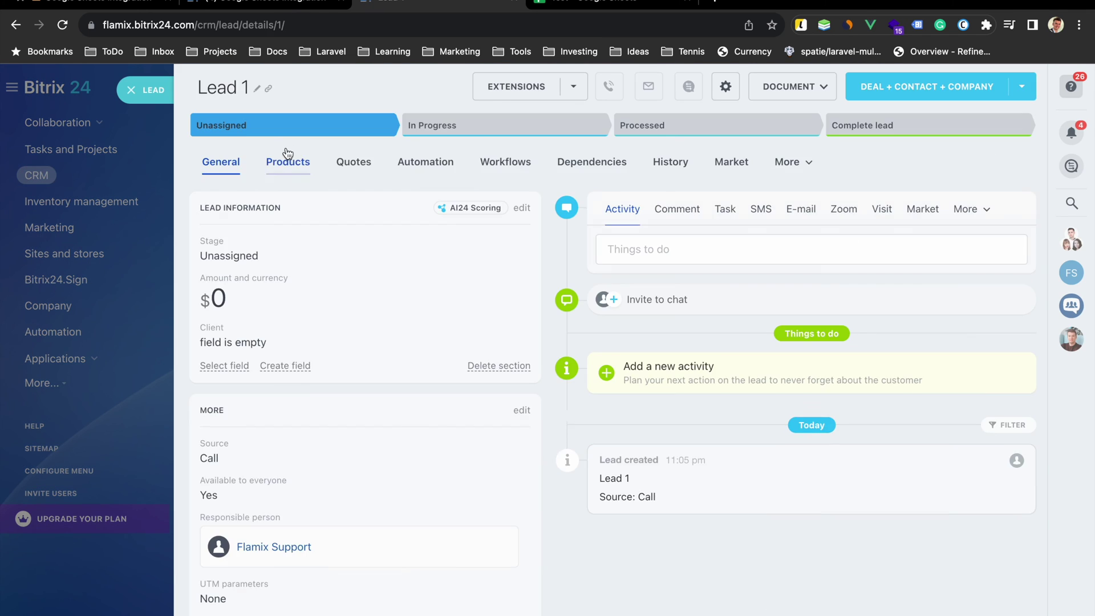
pyautogui.click(267, 85)
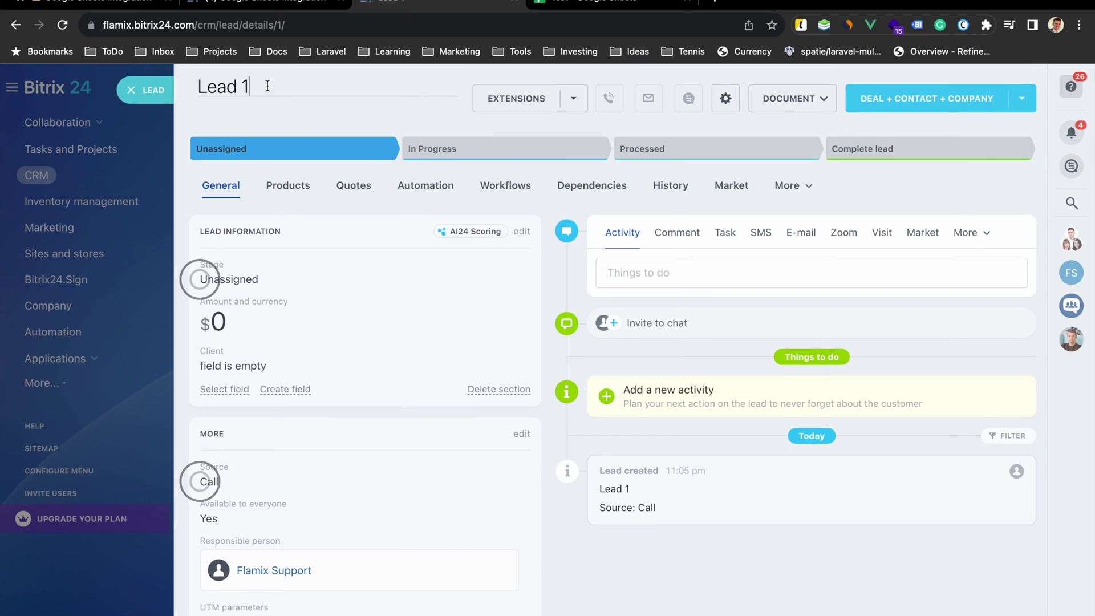
pyautogui.hotkey('ctrl', 'a')
pyautogui.write('New ')
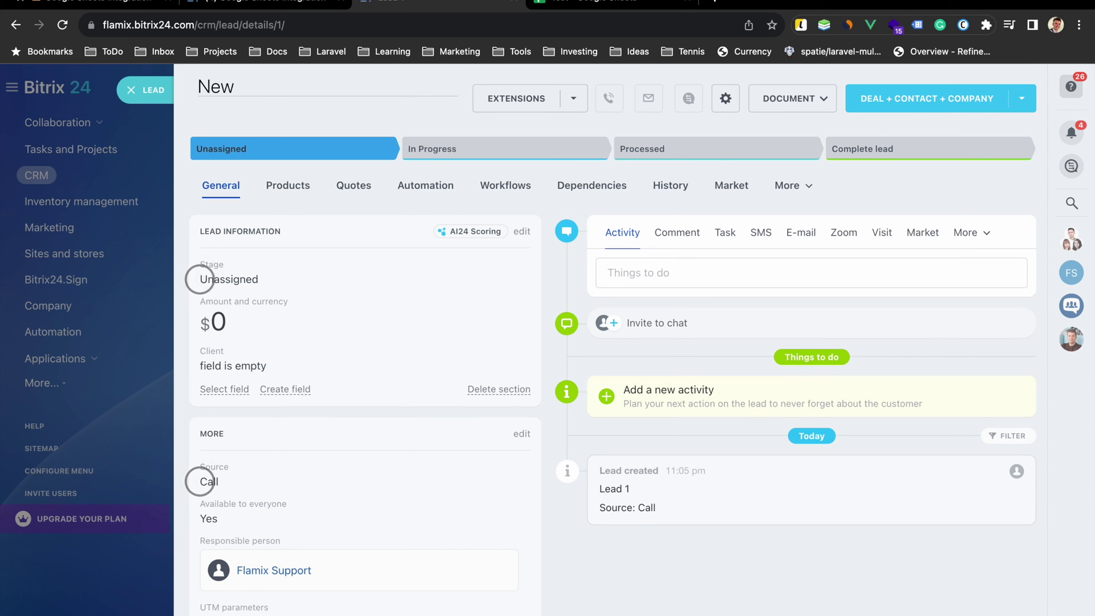
pyautogui.write('Lead Title')
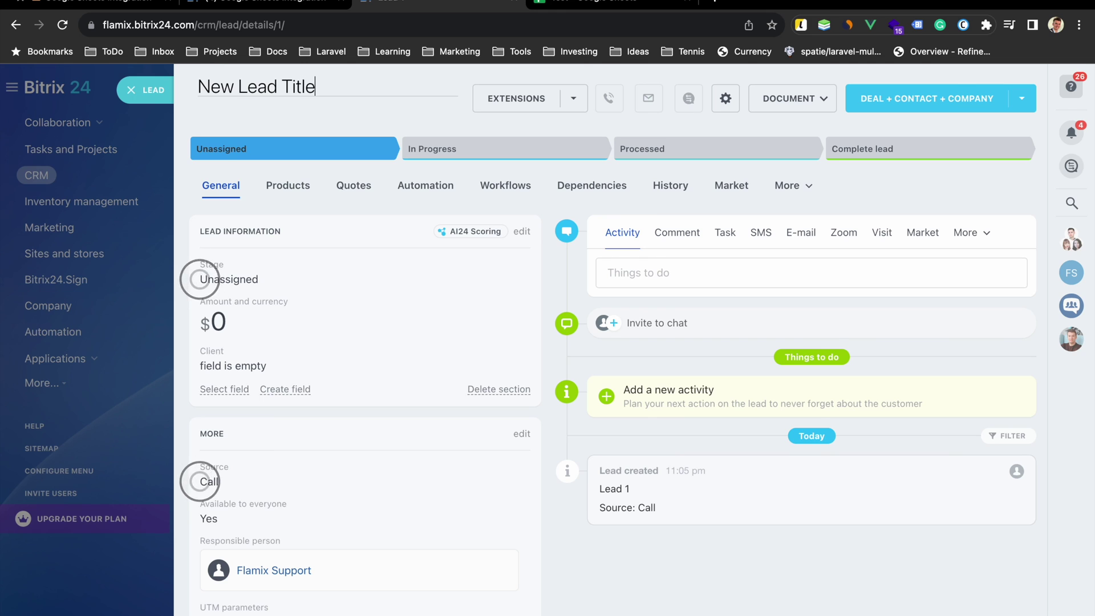
pyautogui.press('Return')
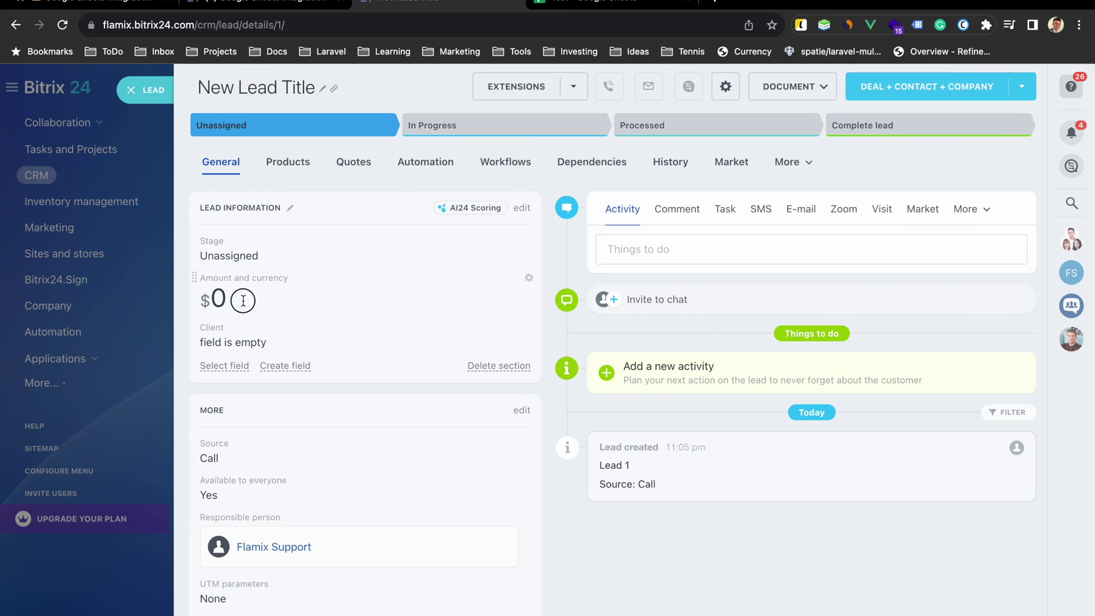
pyautogui.click(242, 298)
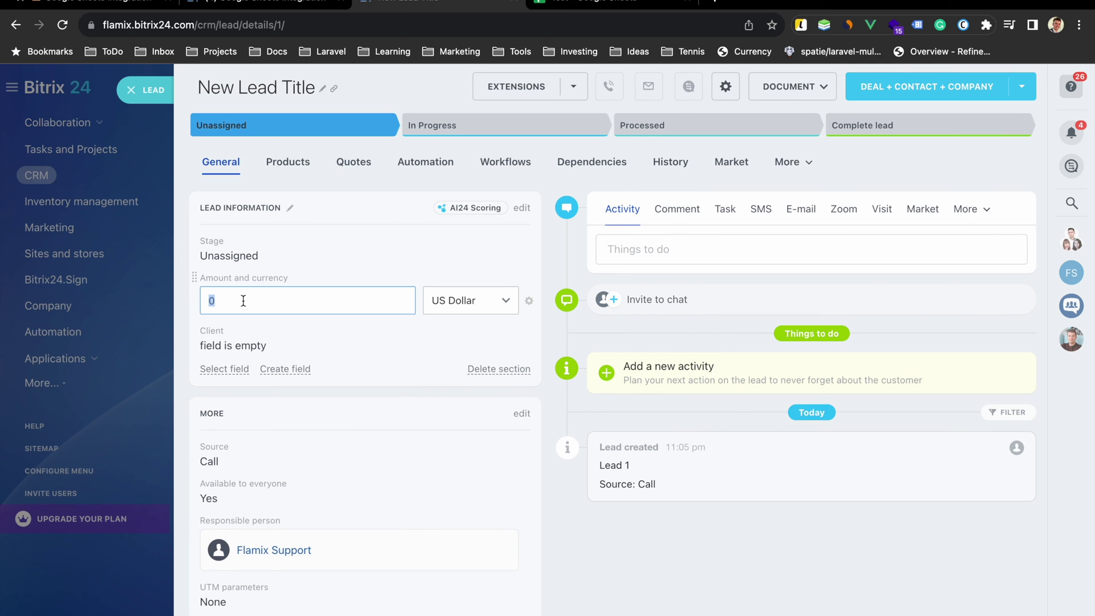
pyautogui.write('777')
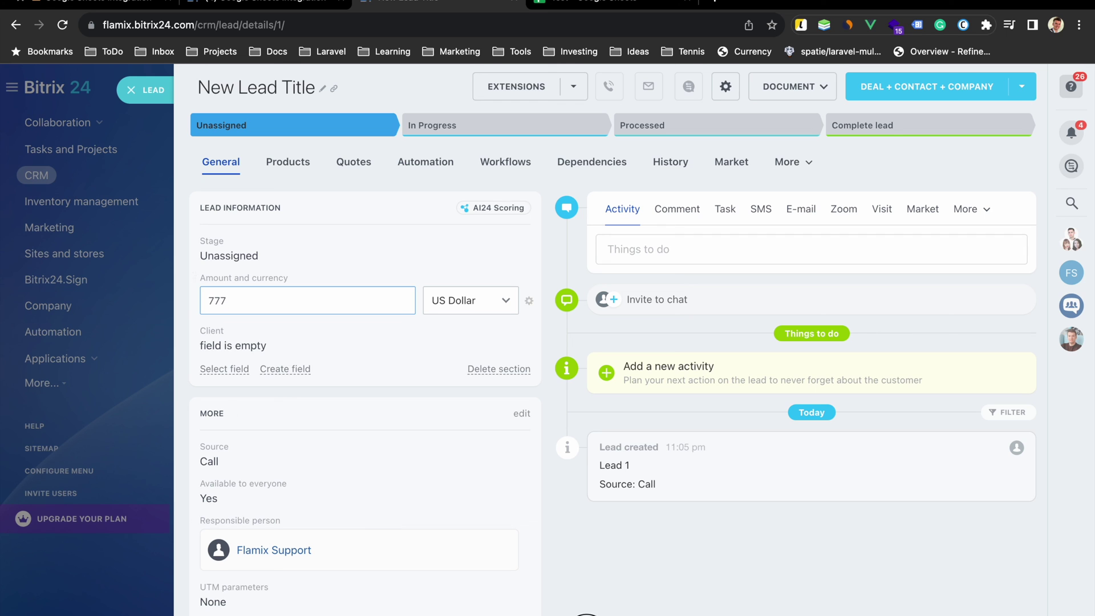
pyautogui.click(575, 600)
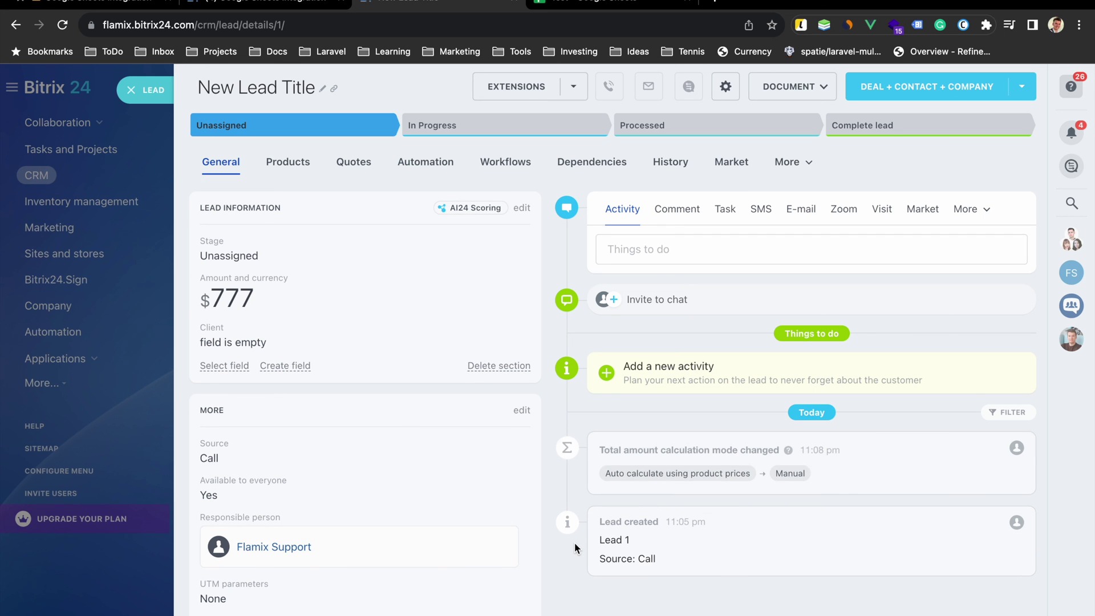
# - Inspect the Test sheet's first lead row for 'New Lead Title' and 777.00
pyautogui.click(591, 5)
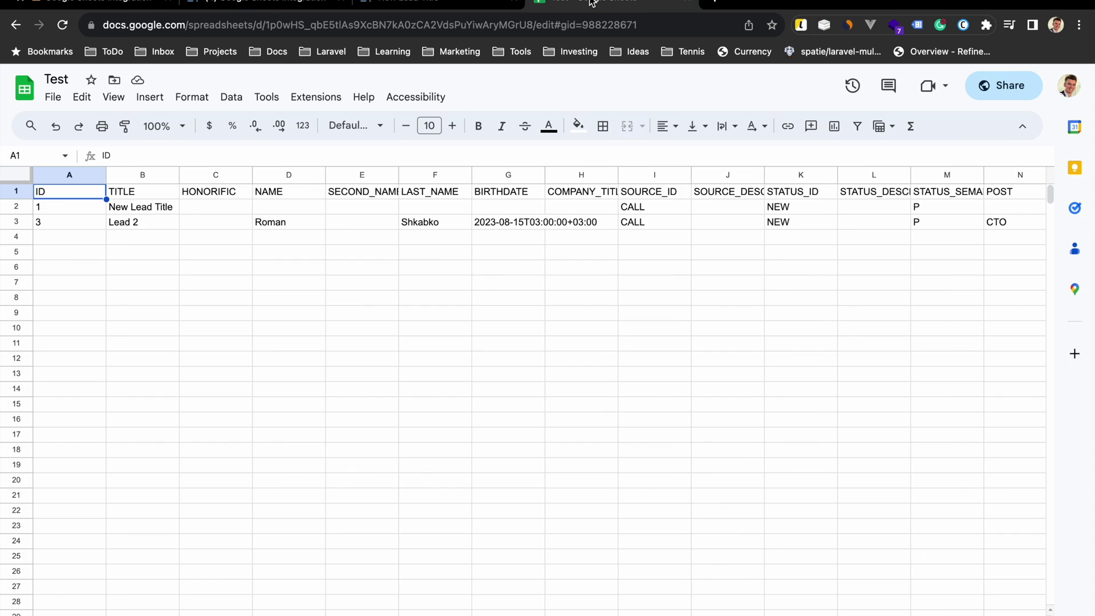
pyautogui.click(205, 297)
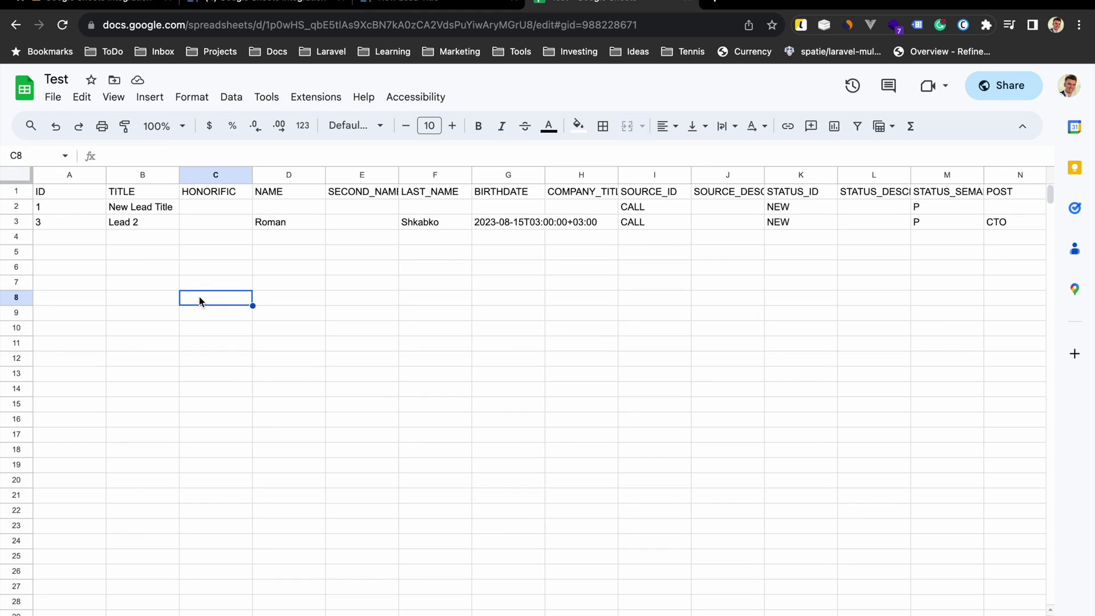
pyautogui.click(174, 209)
pyautogui.hscroll(5, 473, 243)
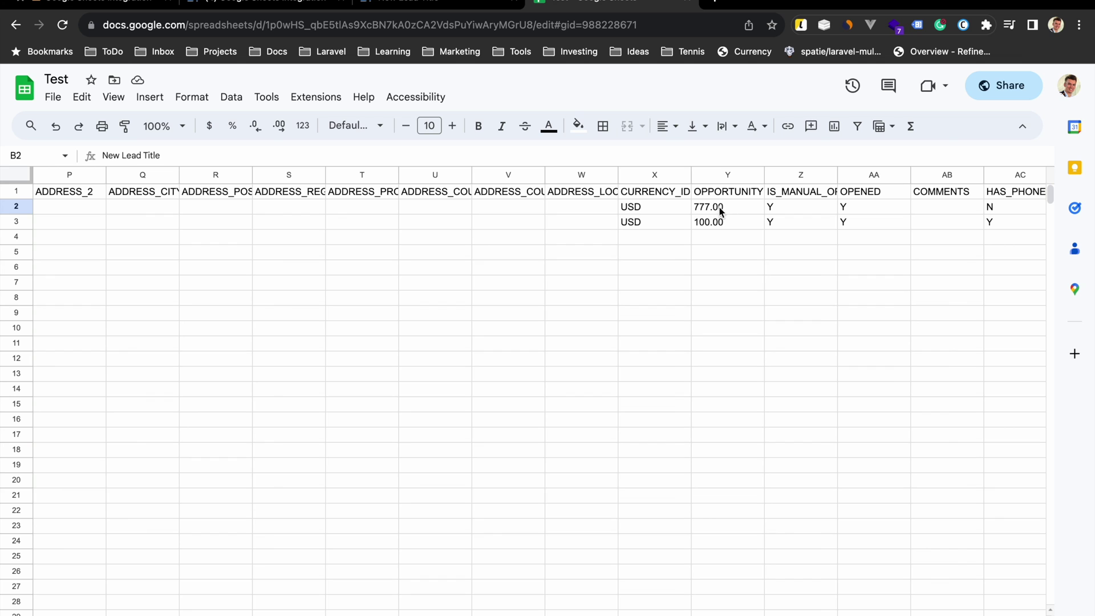
pyautogui.hscroll(-5, 720, 207)
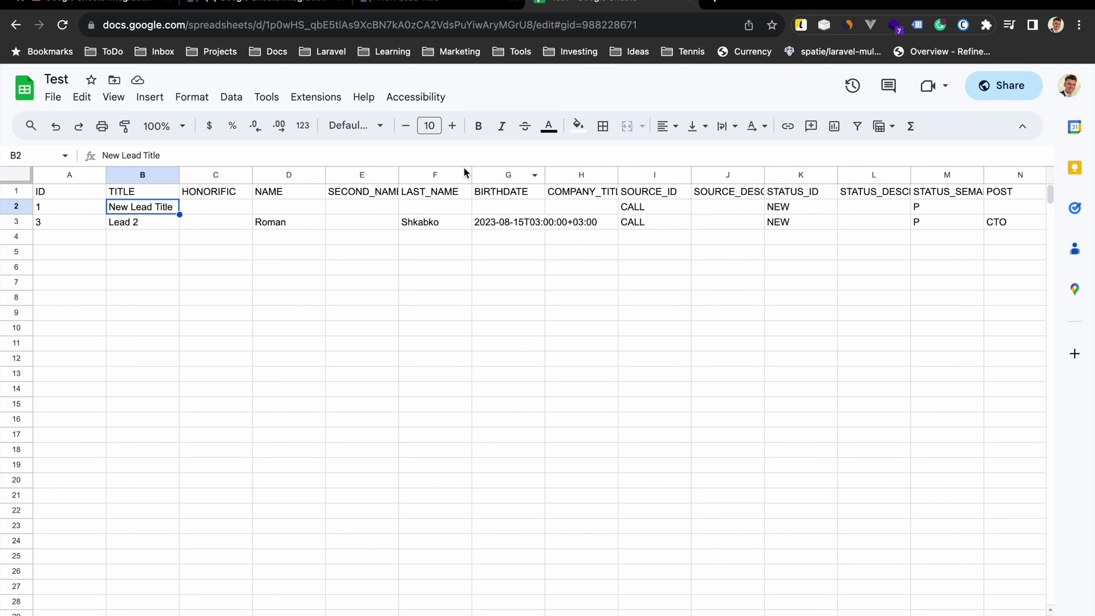